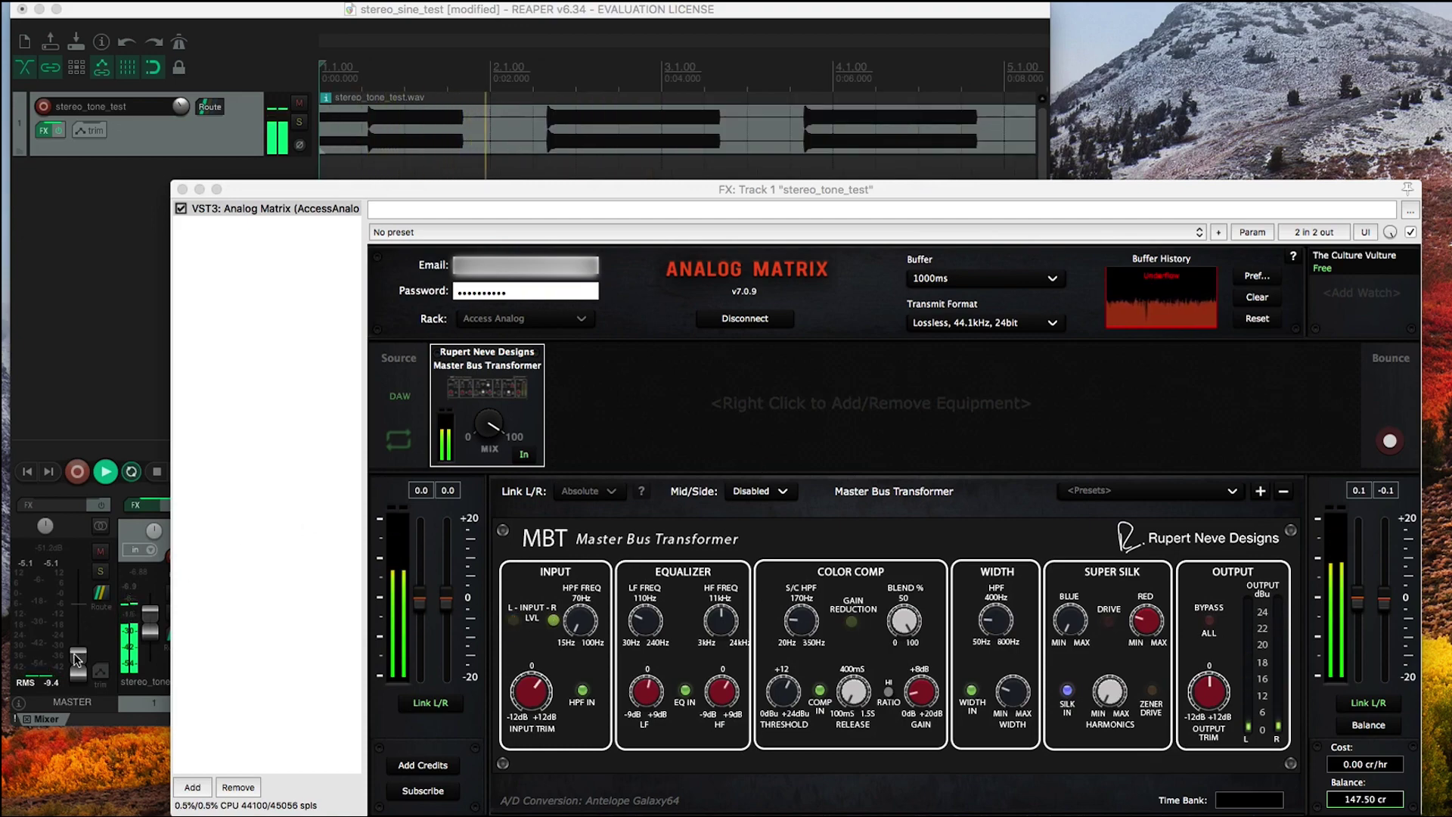
Raise the MASTER fader during playback, from -51.2 dB to about -34.2 dB.
mouse_move(78, 655)
left_mouse_down()
mouse_move(78, 603)
mouse_move(78, 658)
left_mouse_up()
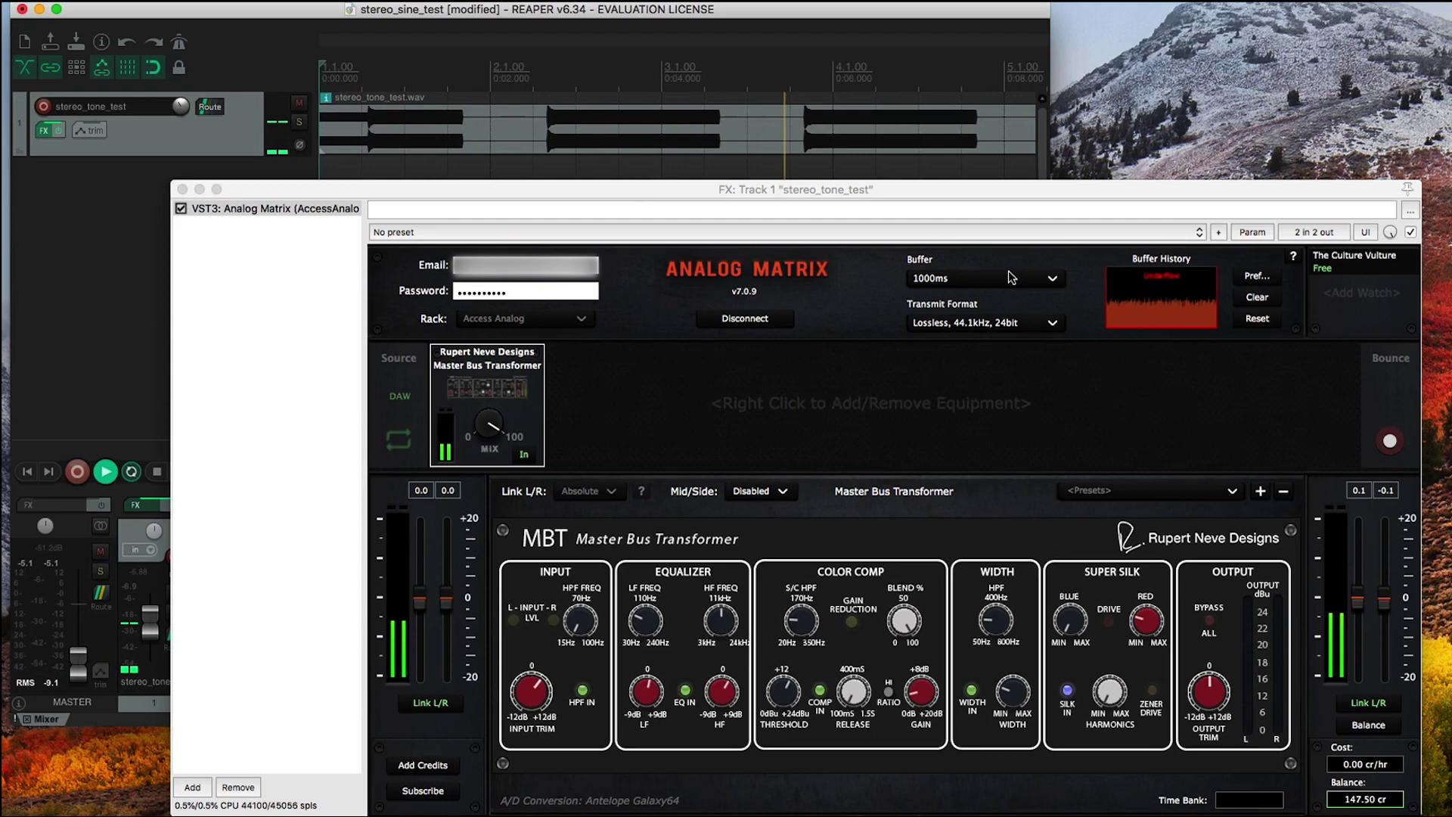
mouse_move(980, 325)
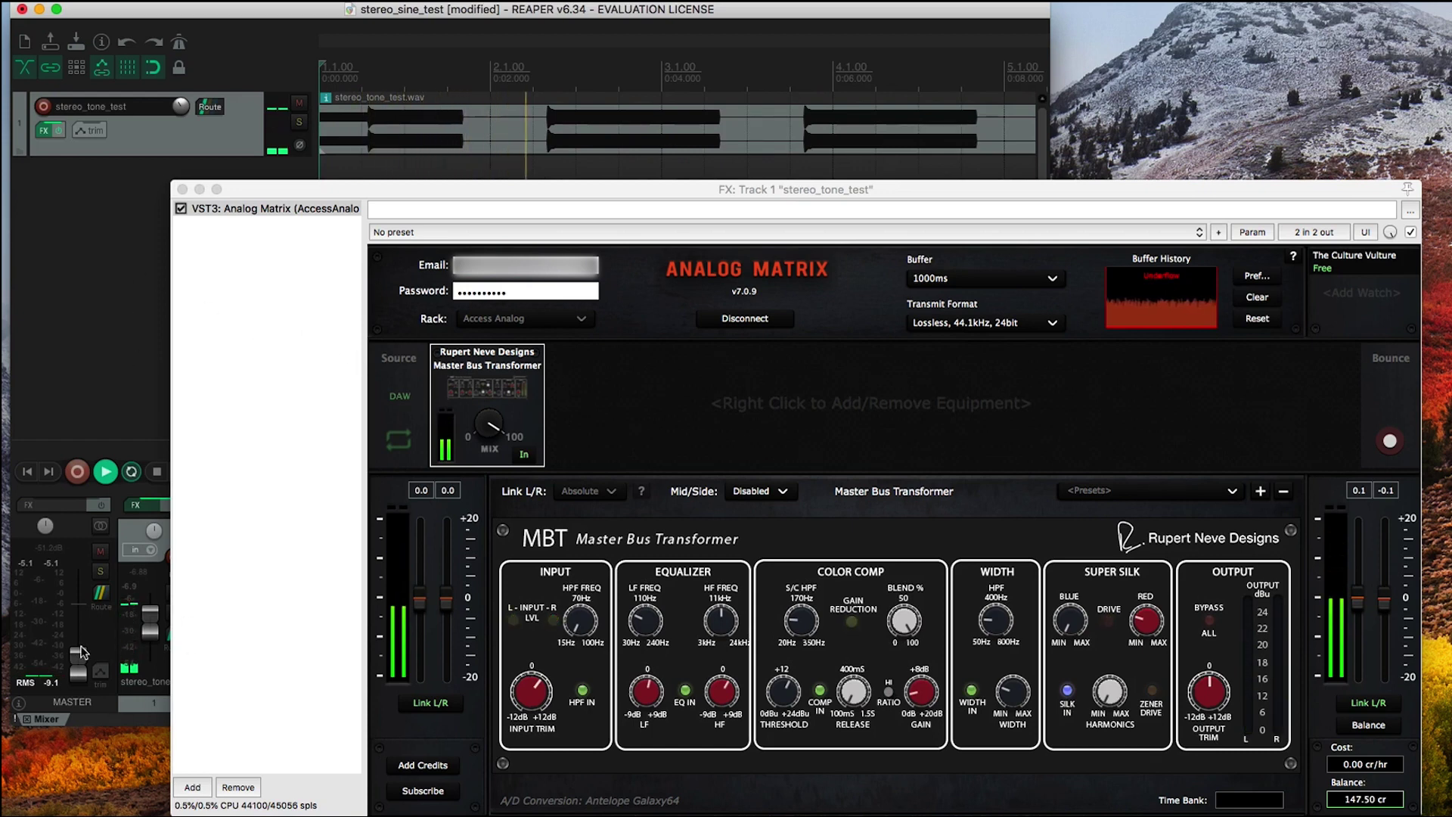
left_click_drag(78, 655, 78, 643)
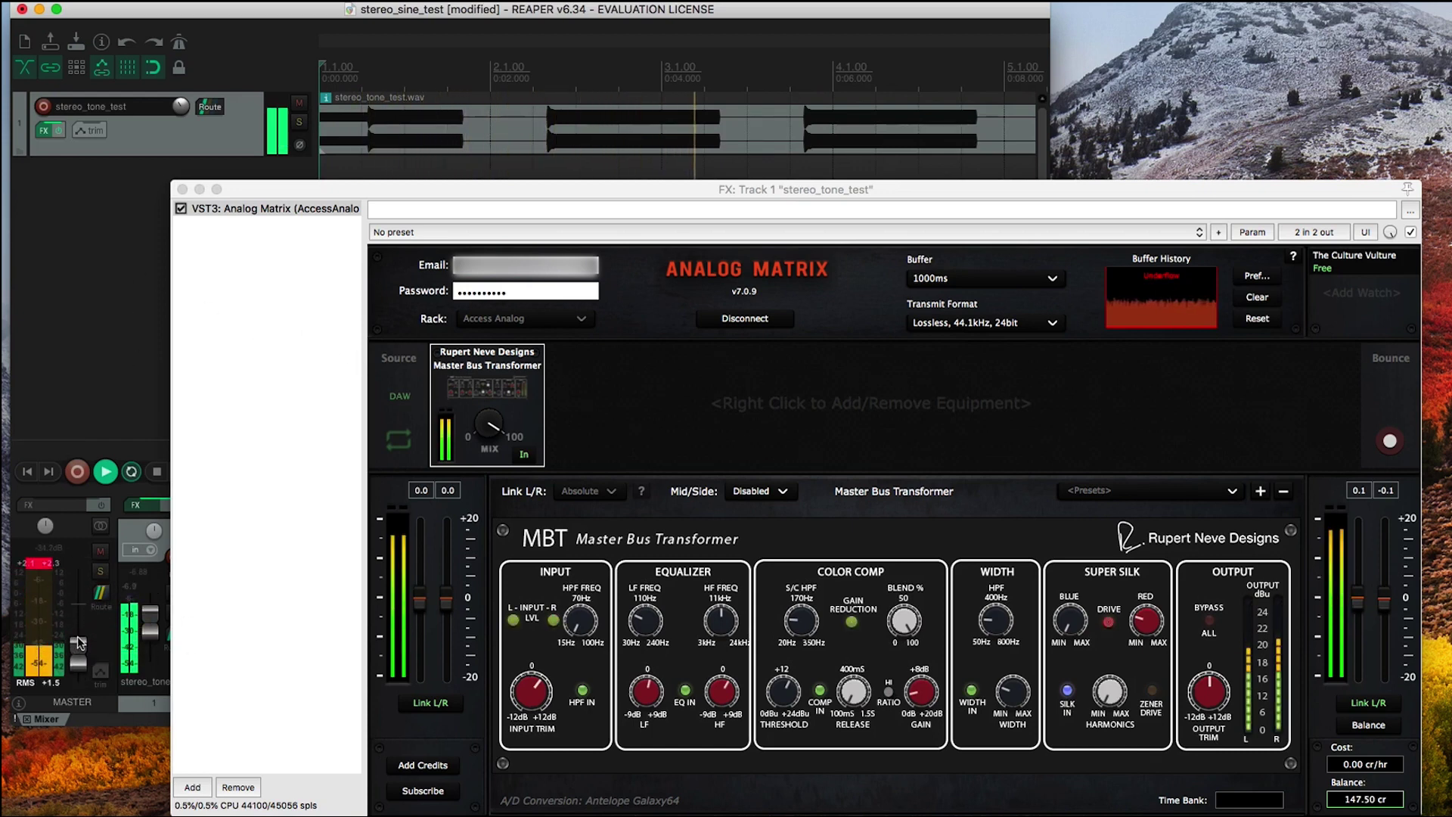
Show the plugin's source settings, stop playback, and open Ch 1's recent server files list.
left_click(402, 387)
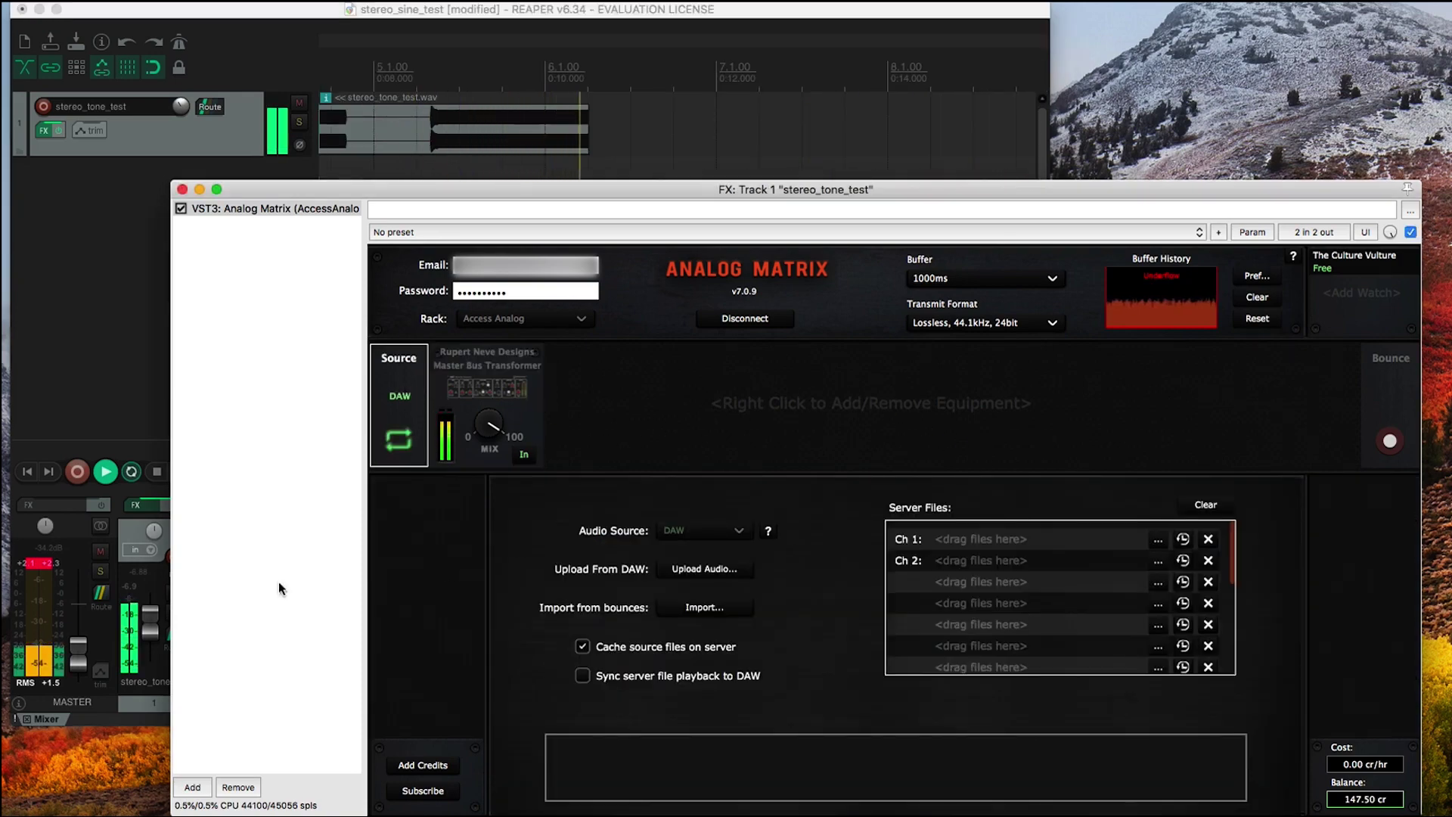
left_click(156, 472)
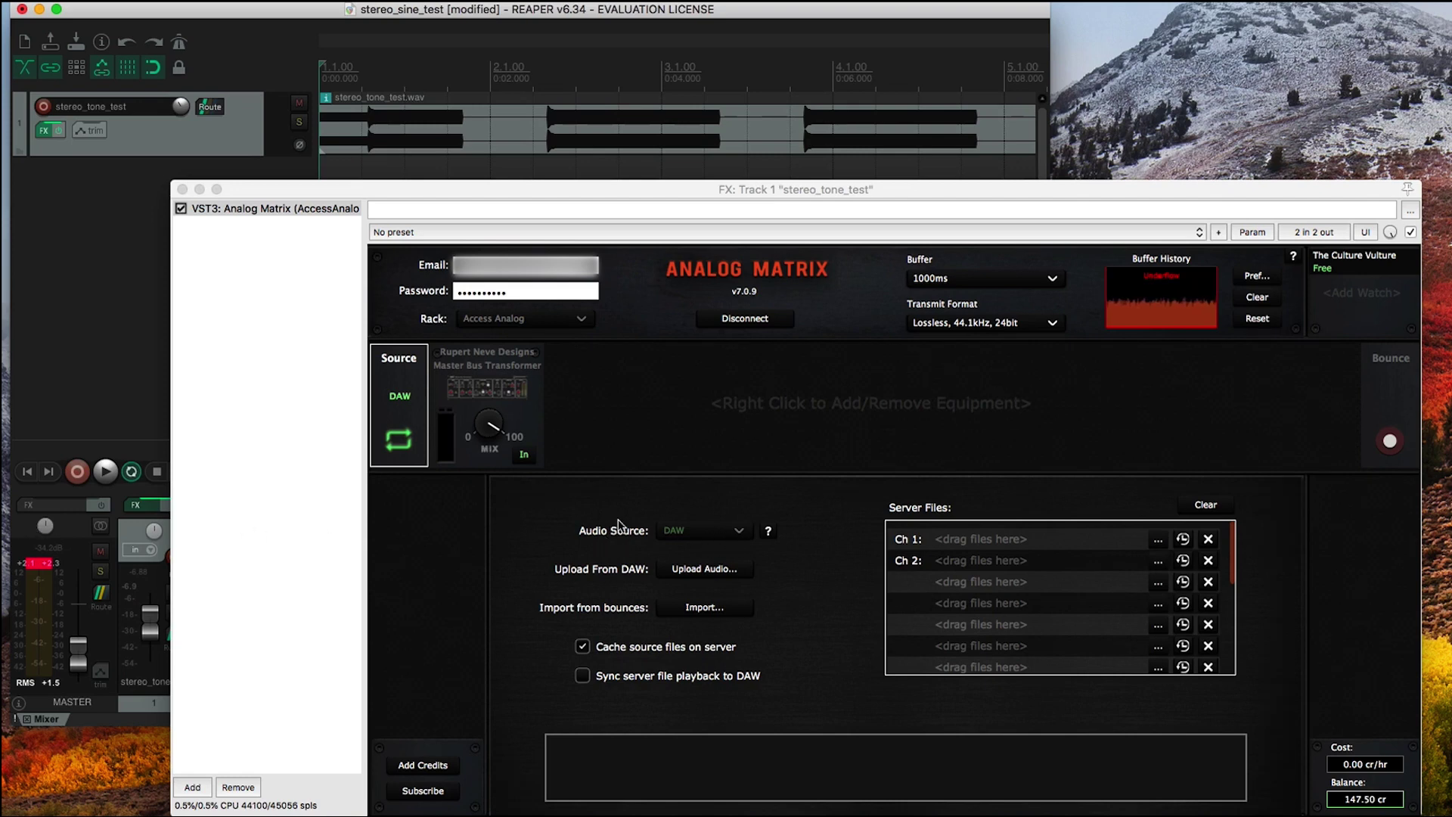
left_click(740, 535)
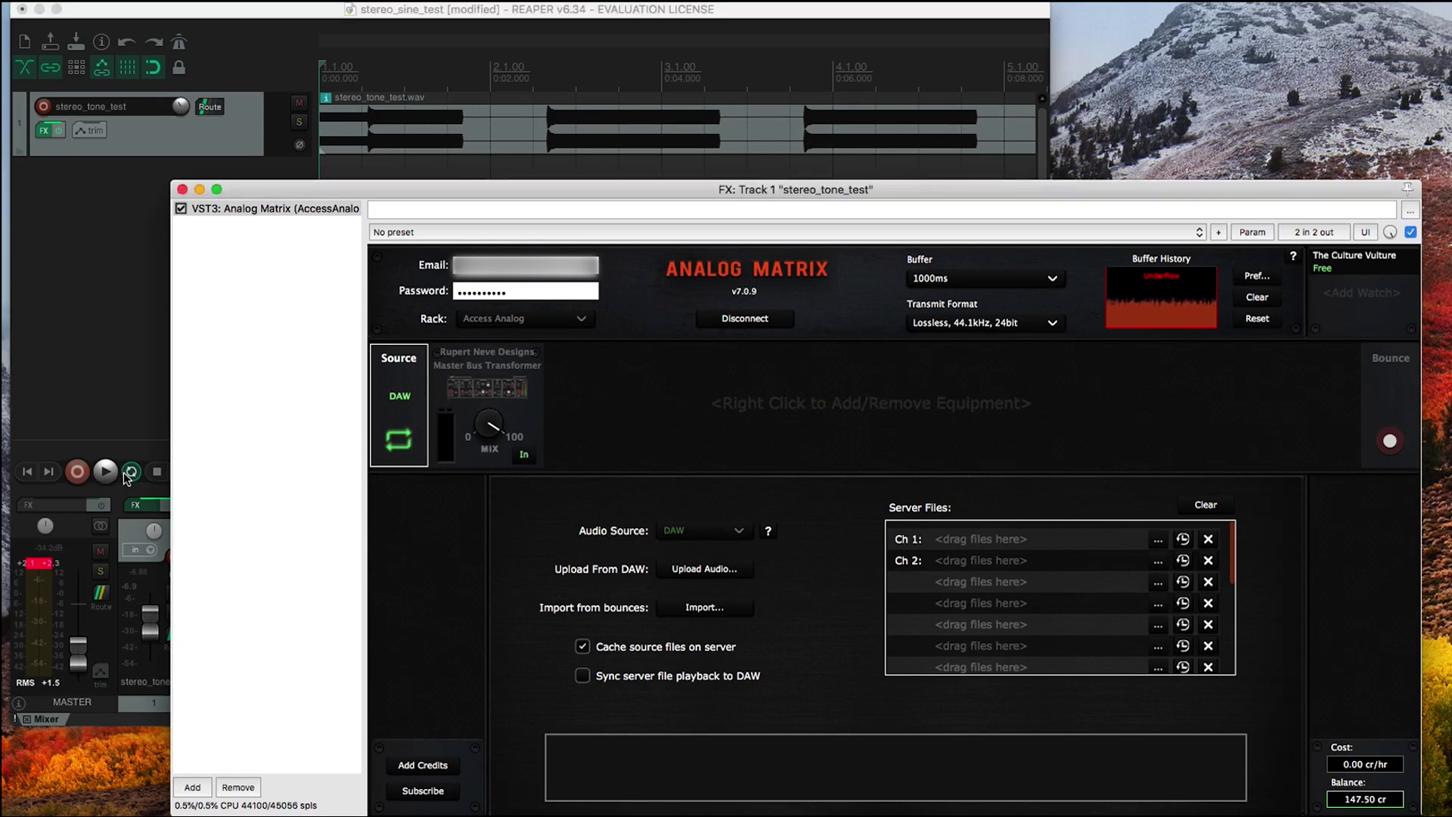
left_click(156, 471)
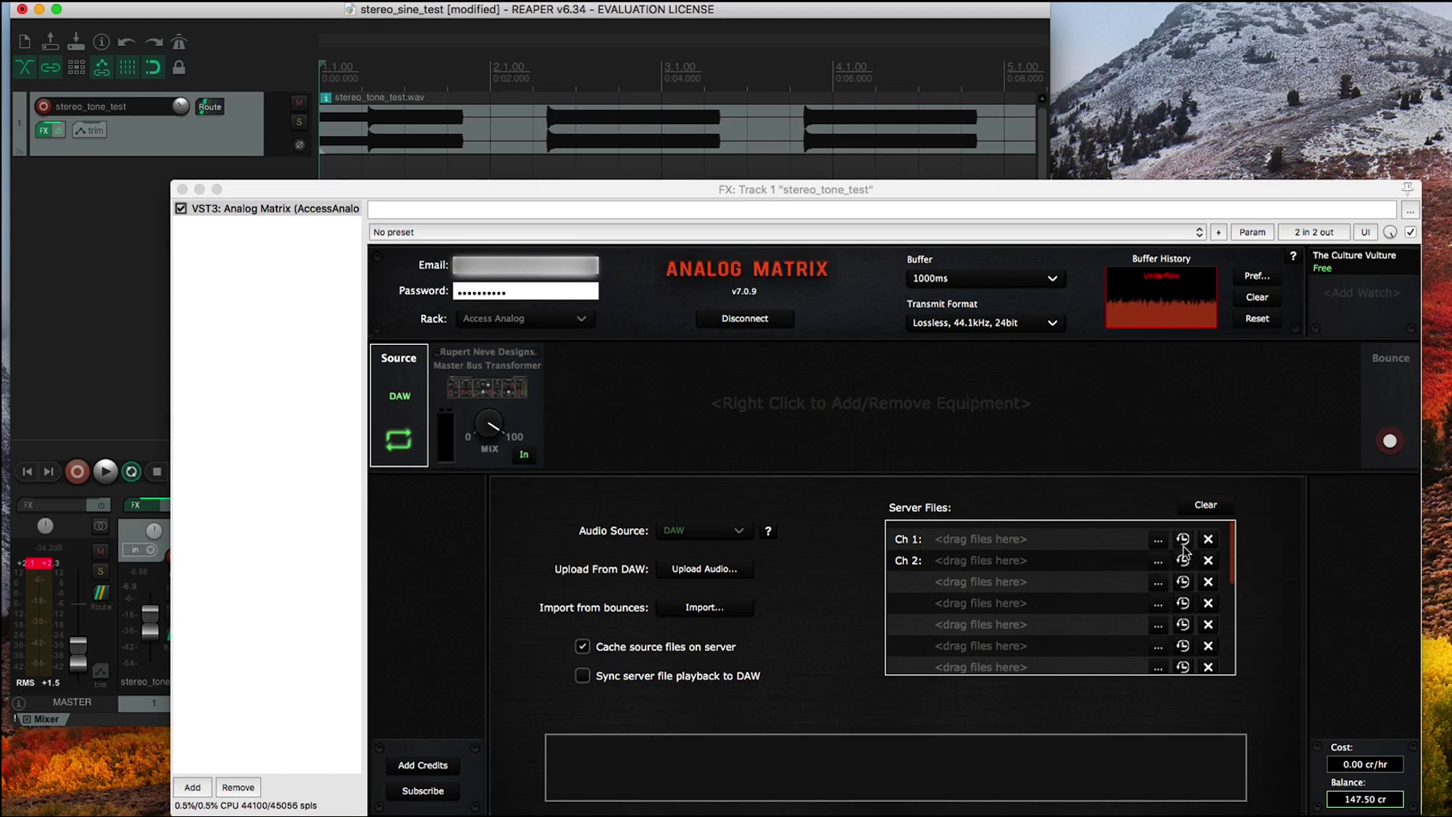
left_click(1184, 541)
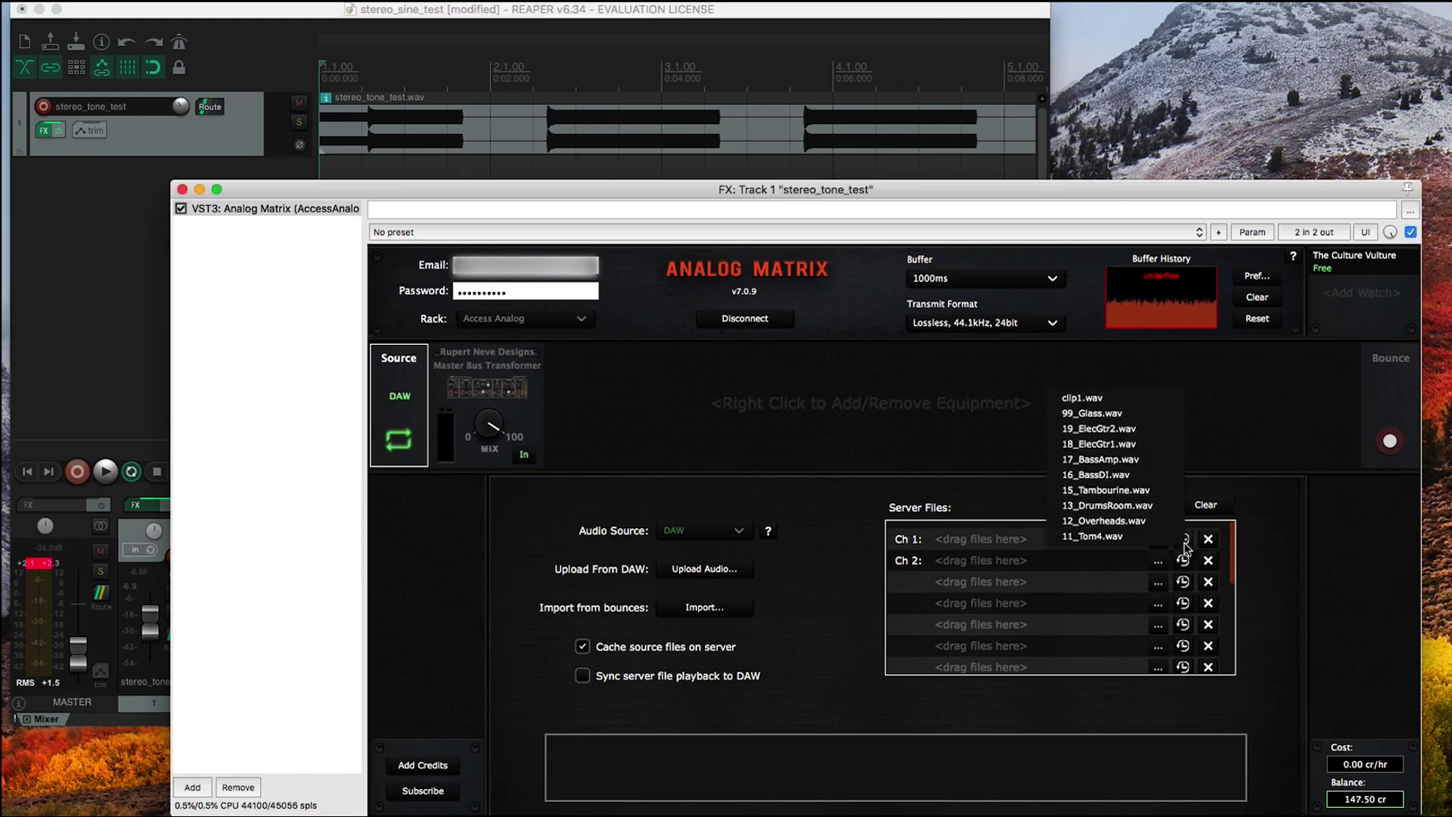
Choose clip1.wav from the recent list to load it into Ch 1 and Ch 2.
left_click(1090, 399)
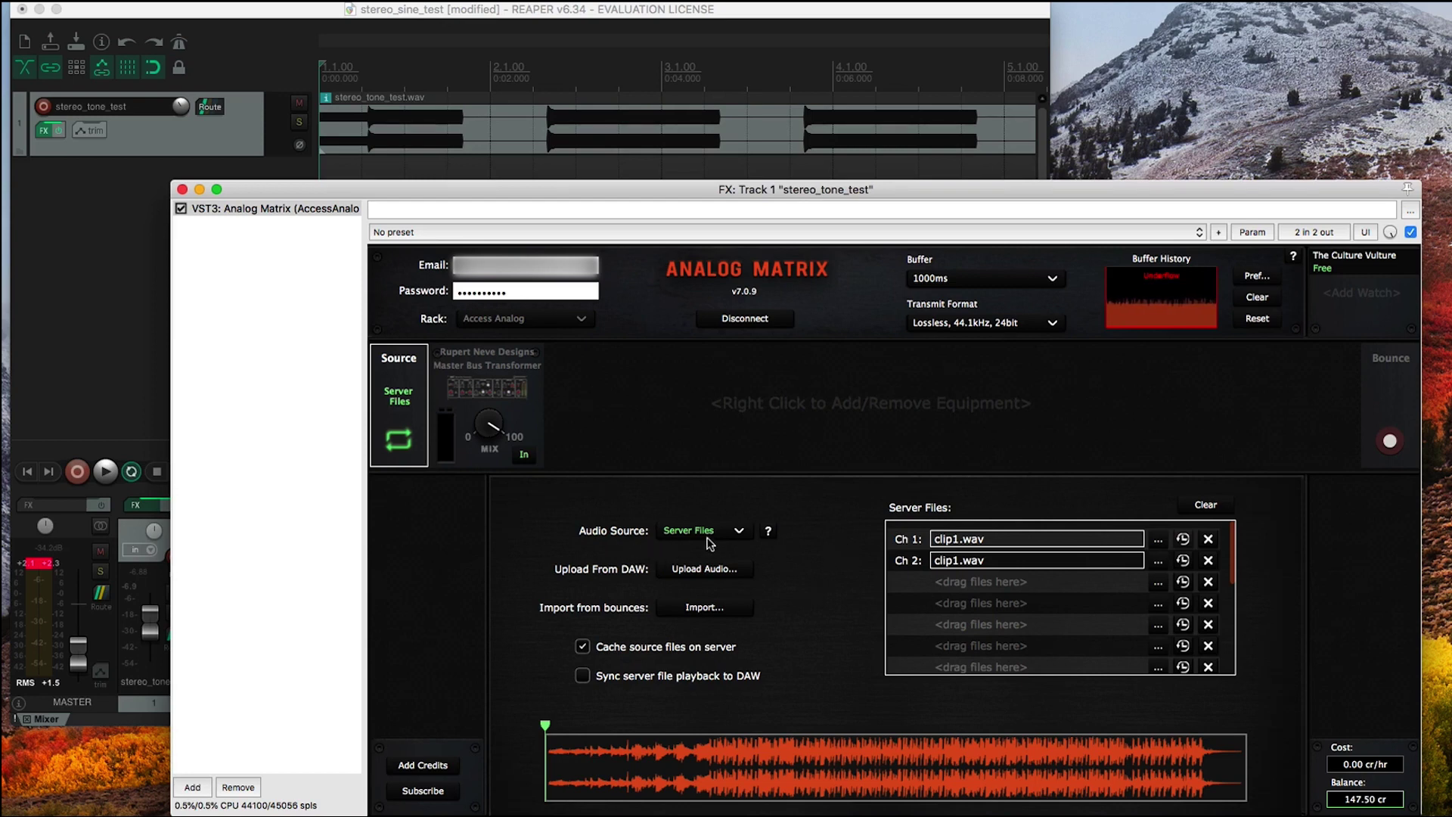
Play with the master at about +2 dB, then stop and switch Audio Source to DAW.
left_click(106, 472)
left_click_drag(77, 655, 68, 700)
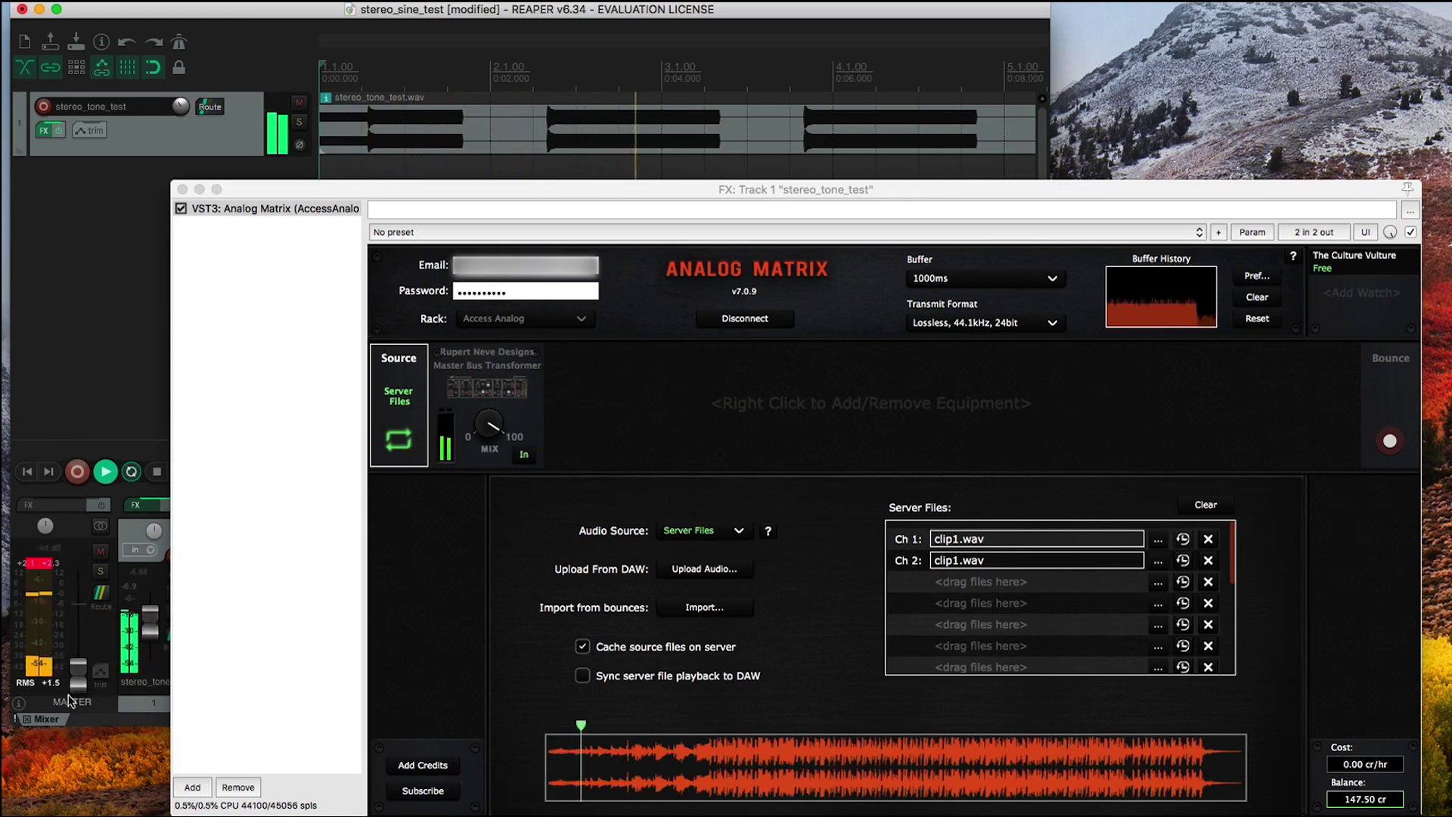
left_click(486, 522)
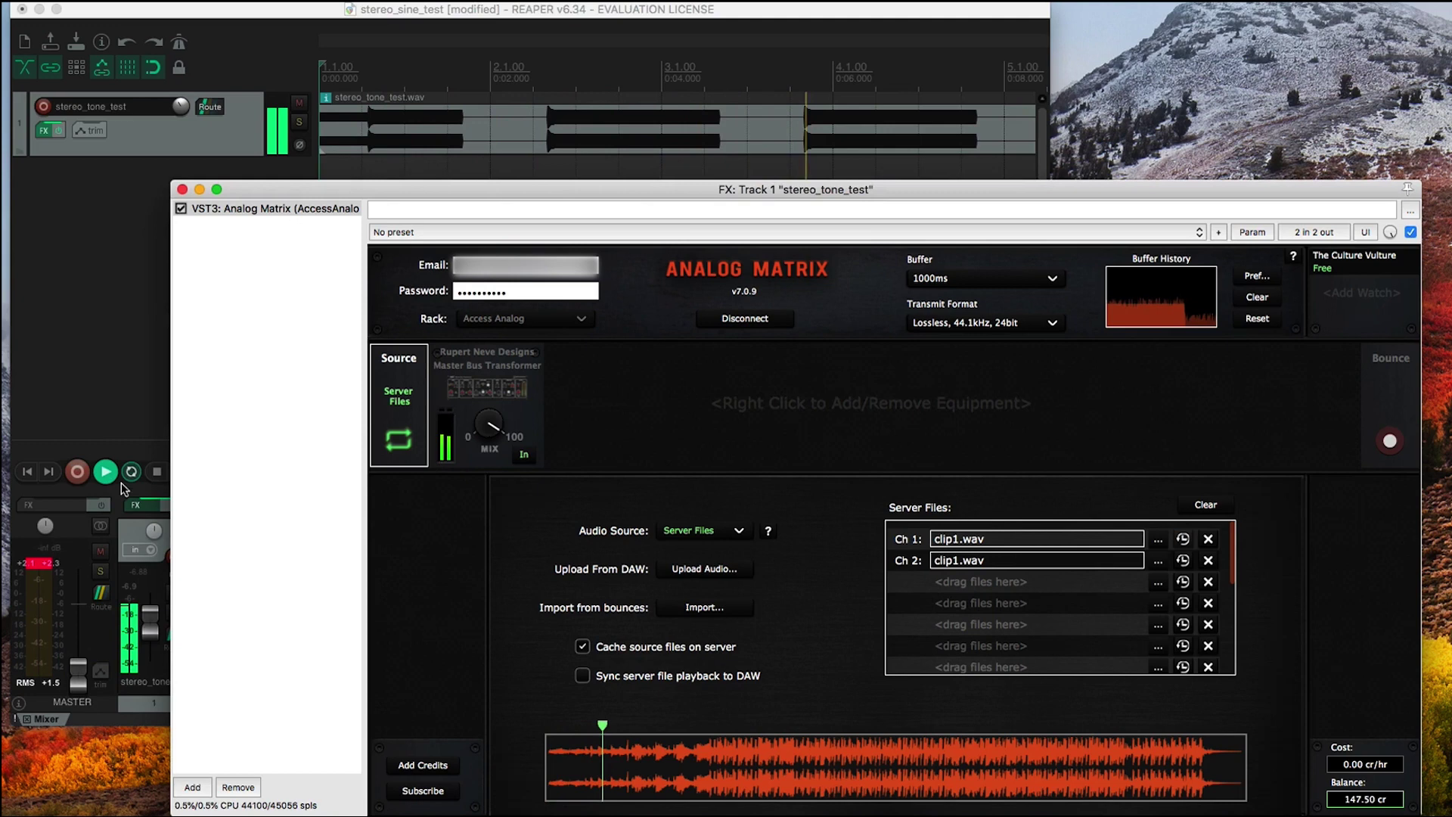
left_click(157, 472)
left_click(708, 530)
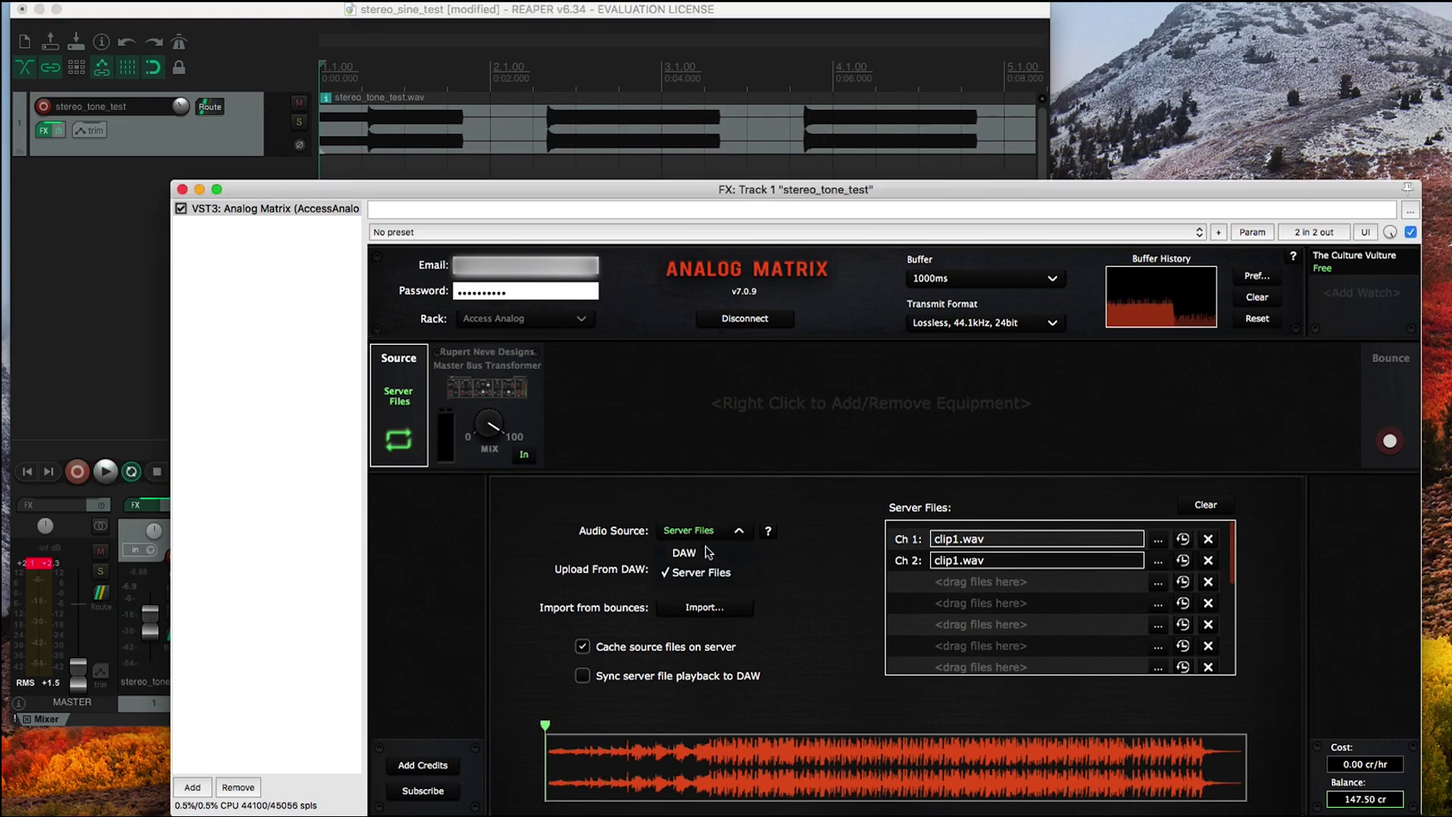
left_click(685, 553)
Audition the DAW source with the master near 0 dB, then switch back to Server Files.
left_click(106, 473)
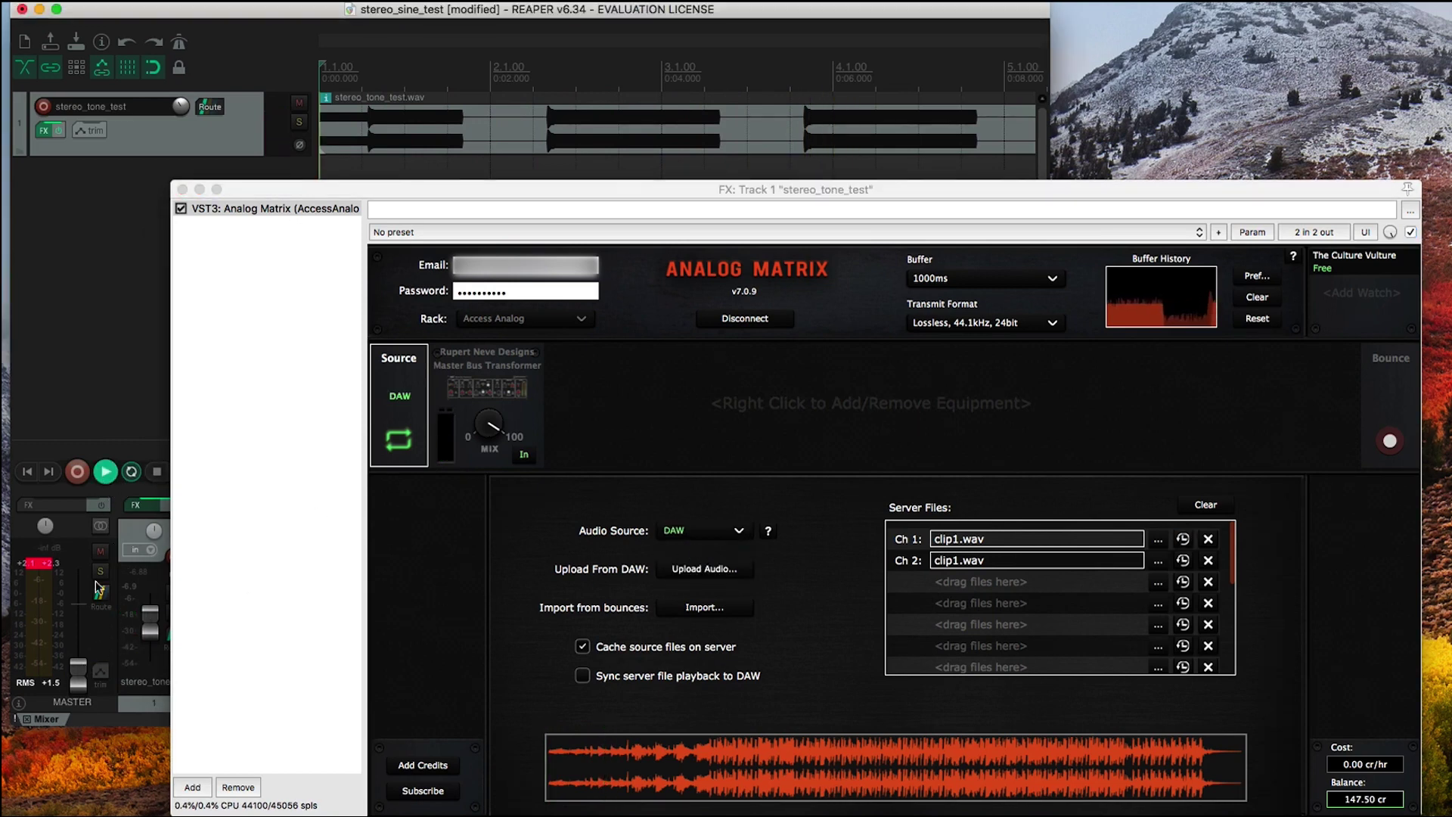
mouse_move(73, 669)
left_mouse_down()
mouse_move(83, 600)
mouse_move(79, 681)
left_mouse_up()
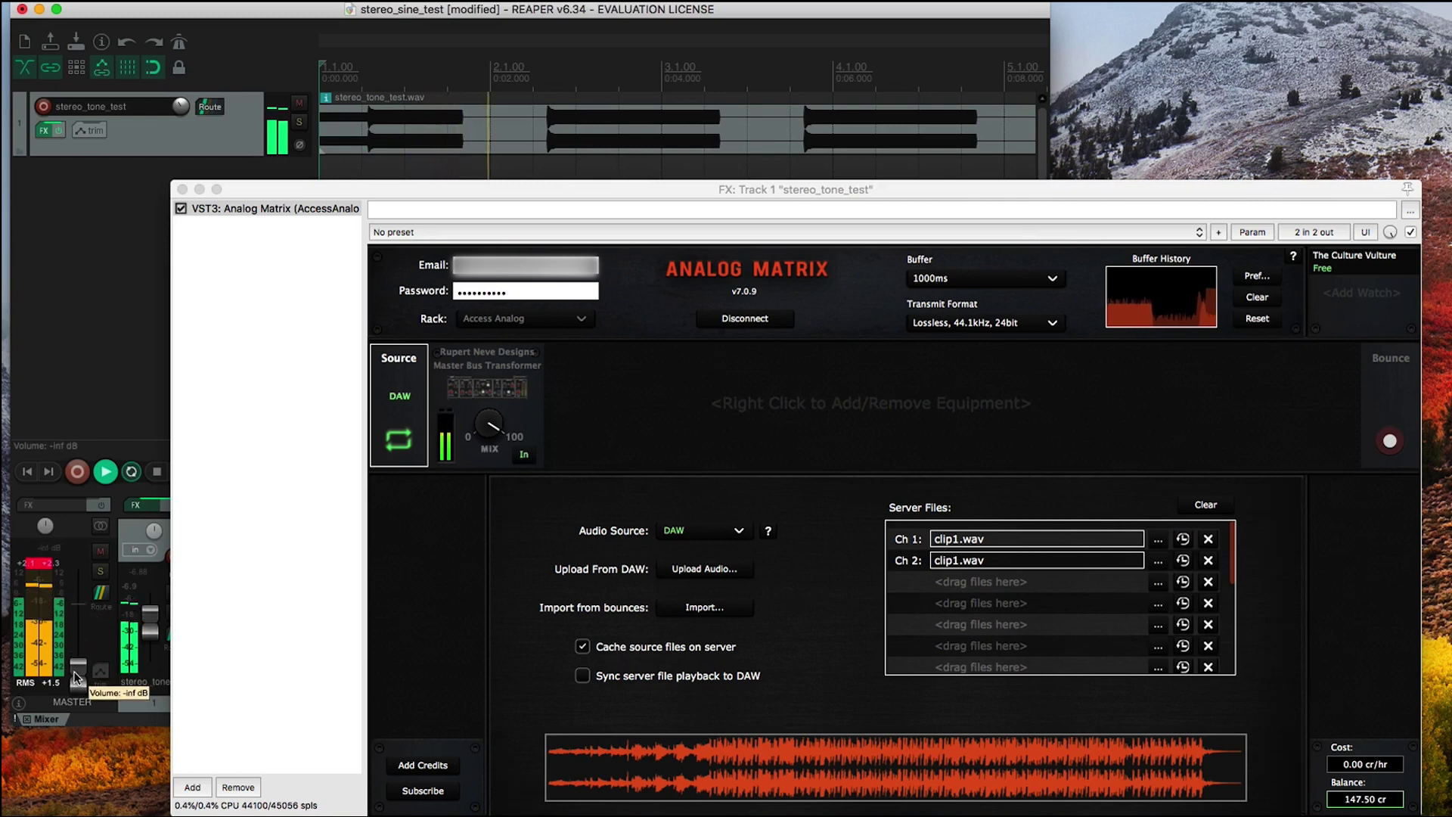
left_click(157, 471)
left_click(704, 531)
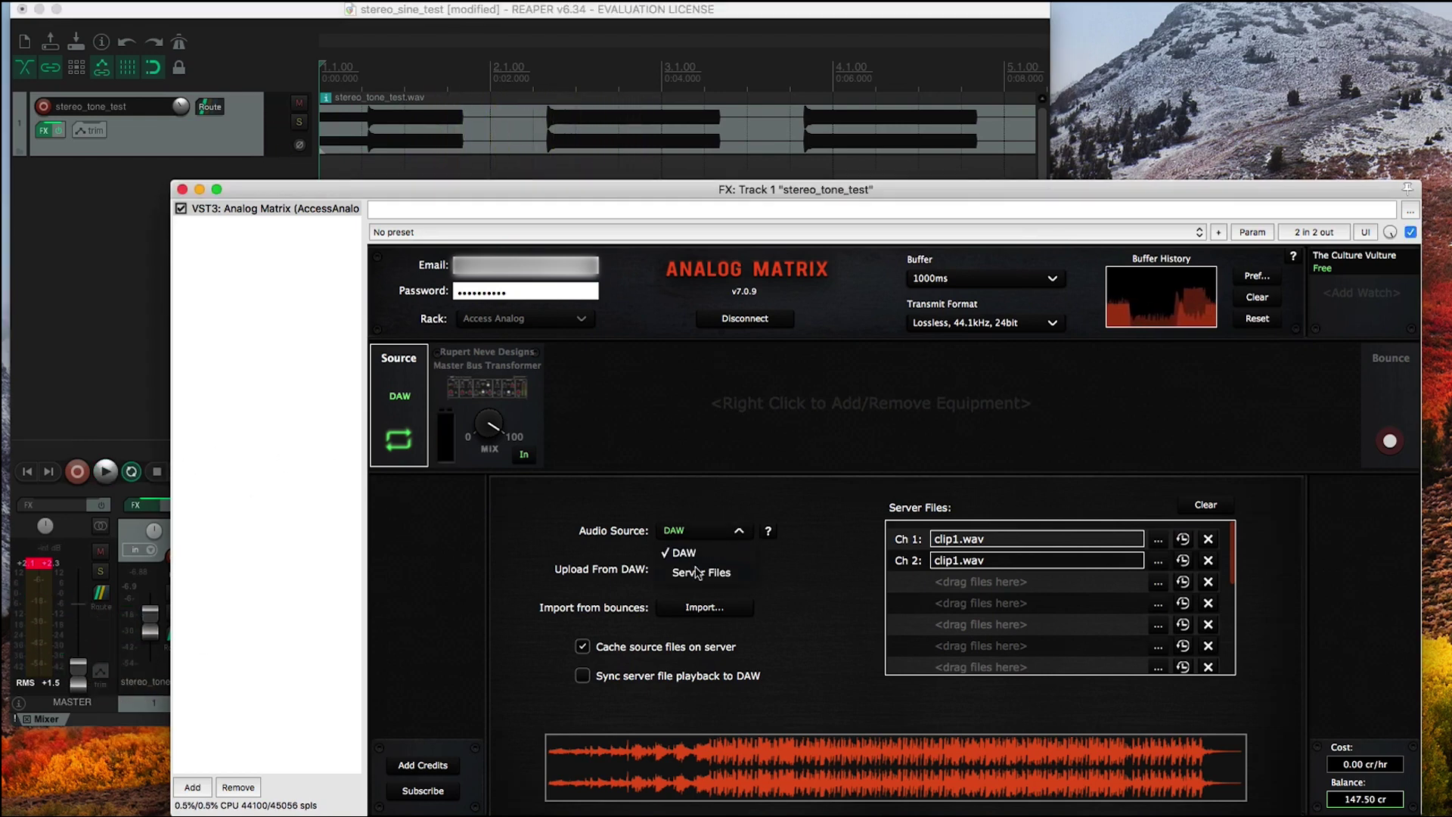
left_click(697, 573)
Play the Server Files source with the master at -5.33 dB, then stop.
left_click(106, 472)
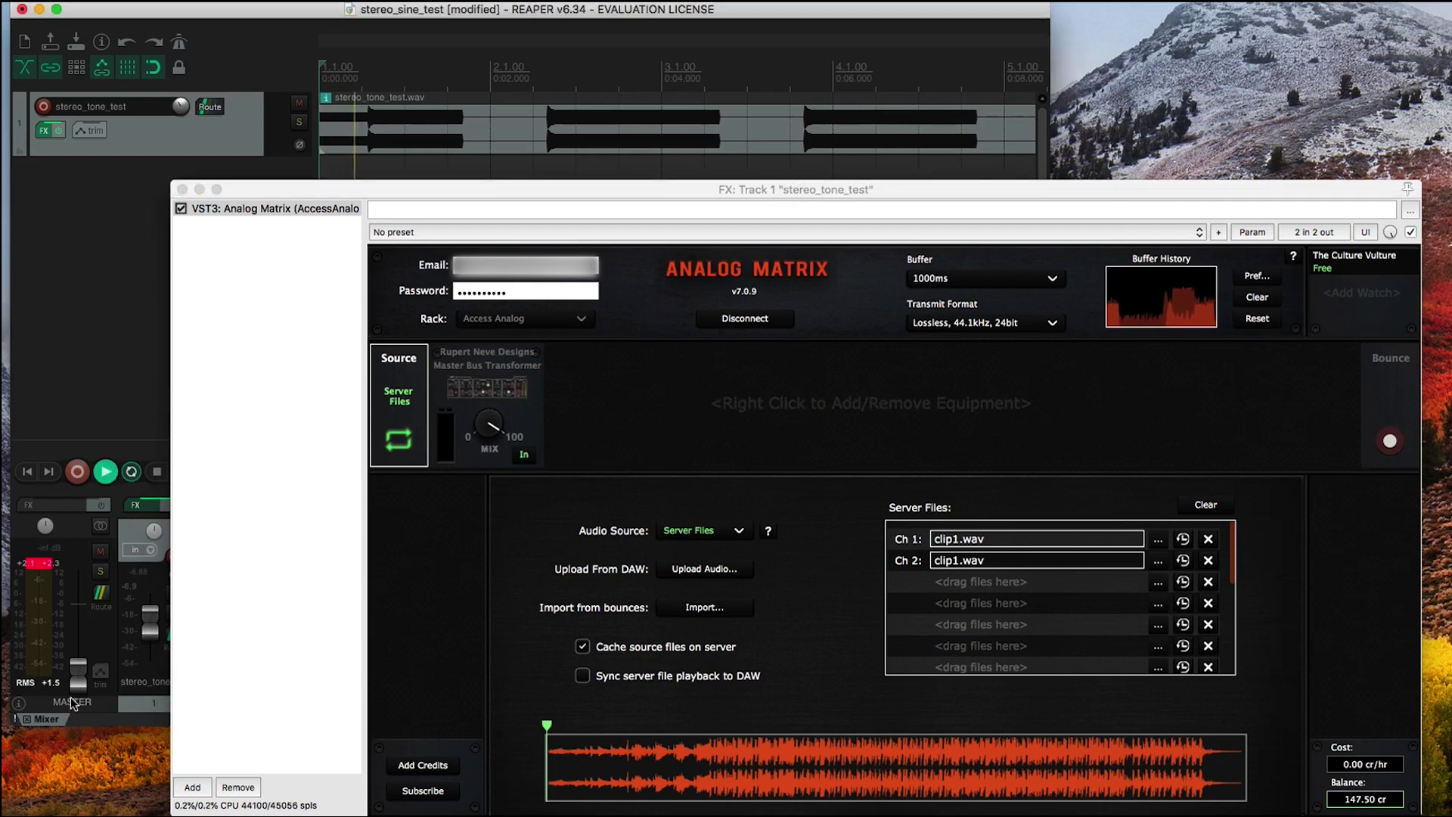
left_click_drag(78, 677, 81, 639)
key("space")
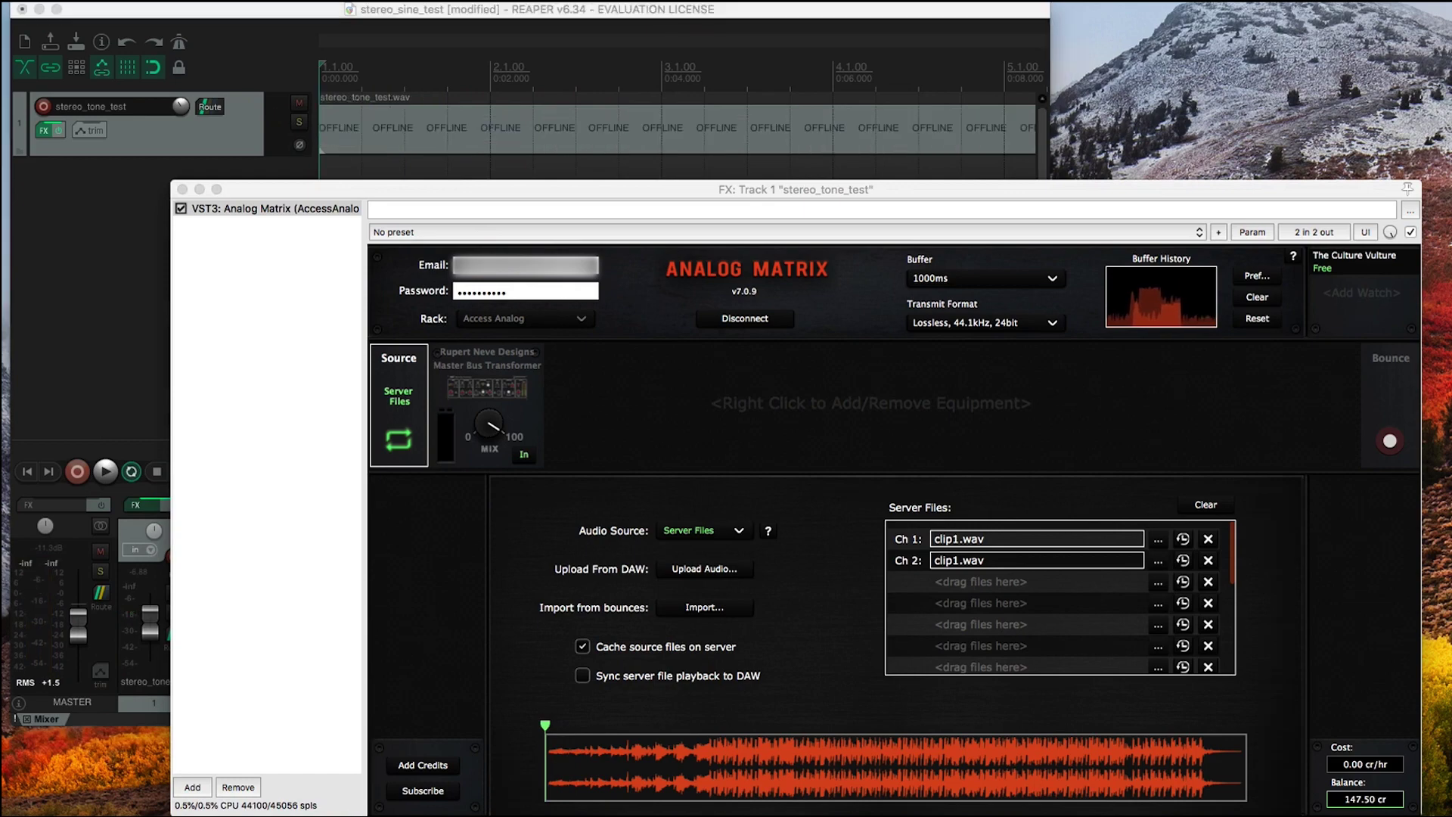
Dismiss the Speedtest location request in Chrome and move the browser off the plugin.
left_click_drag(515, 816, 498, 19)
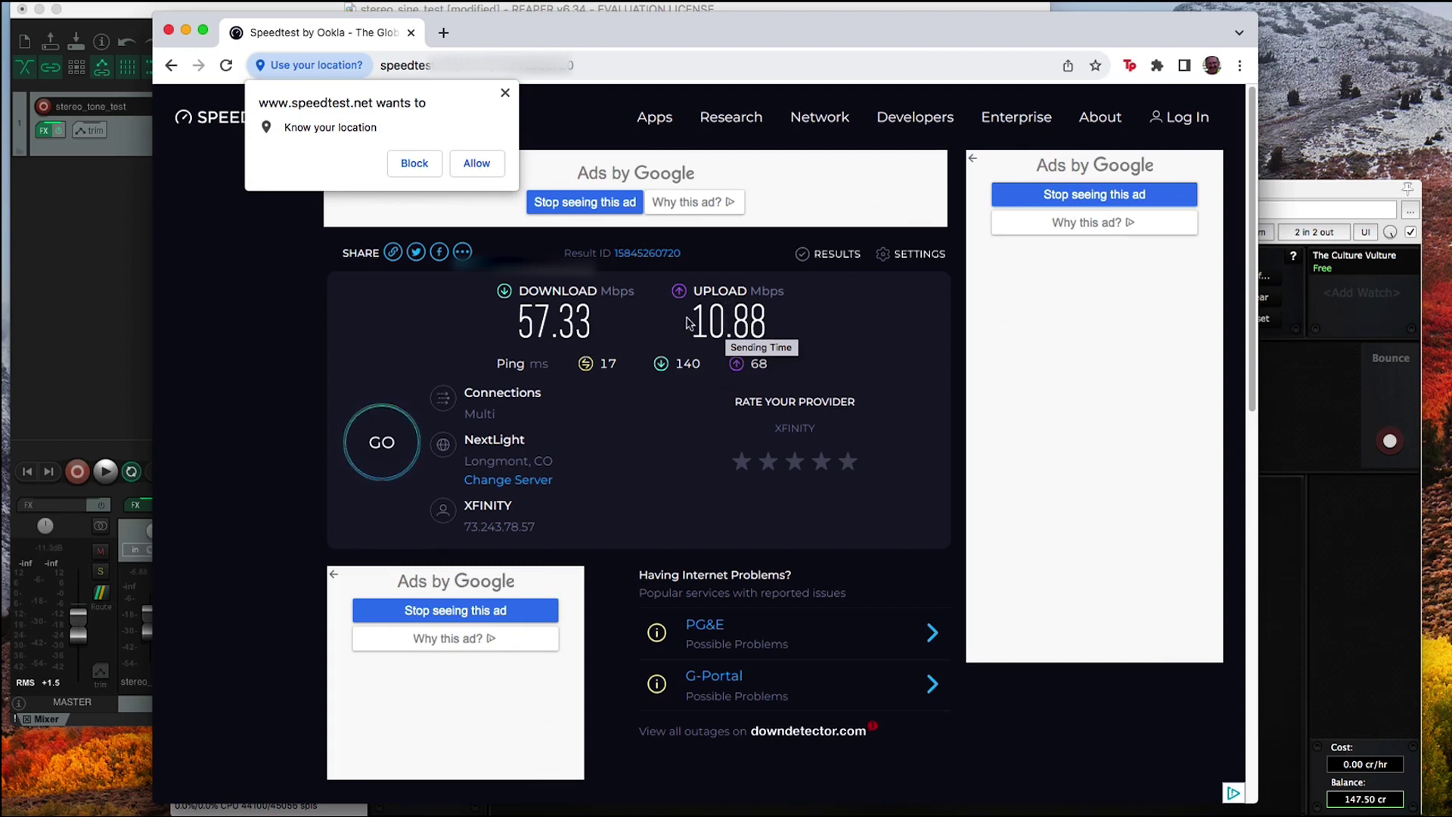
left_click(506, 94)
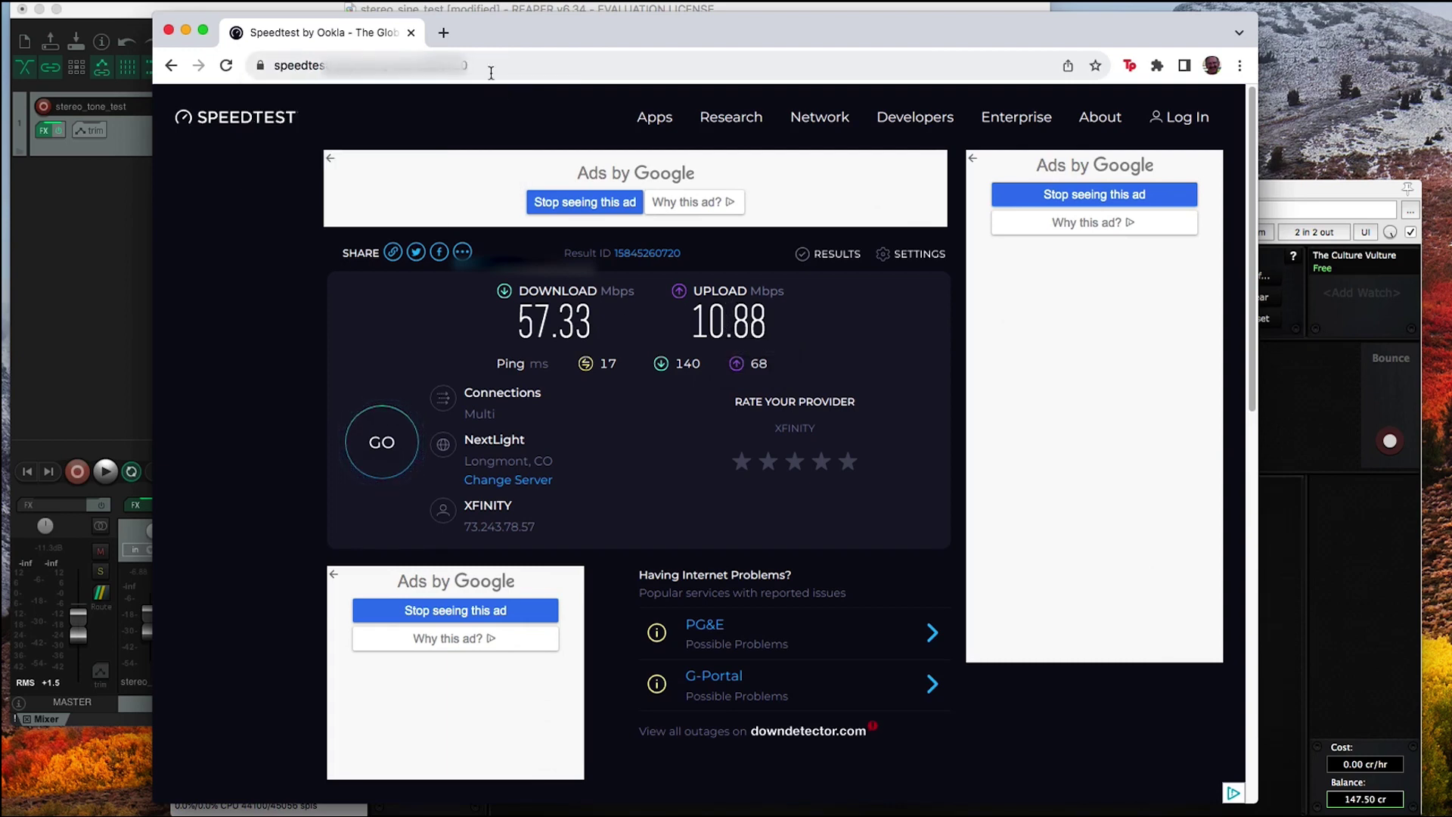
left_click_drag(484, 39, 451, 816)
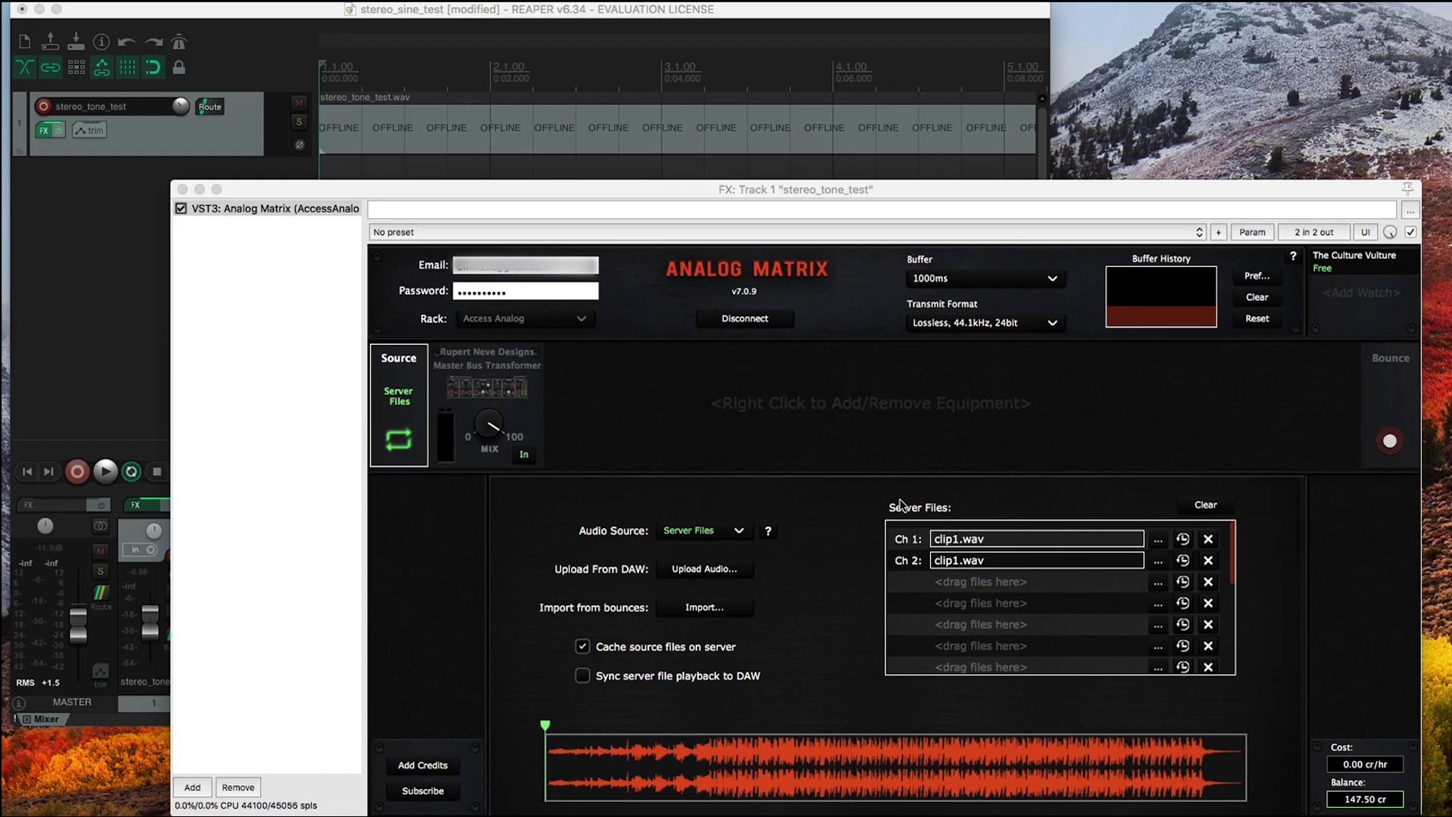
Briefly play the track with clip1.wav streaming from the server, then stop.
left_click(105, 472)
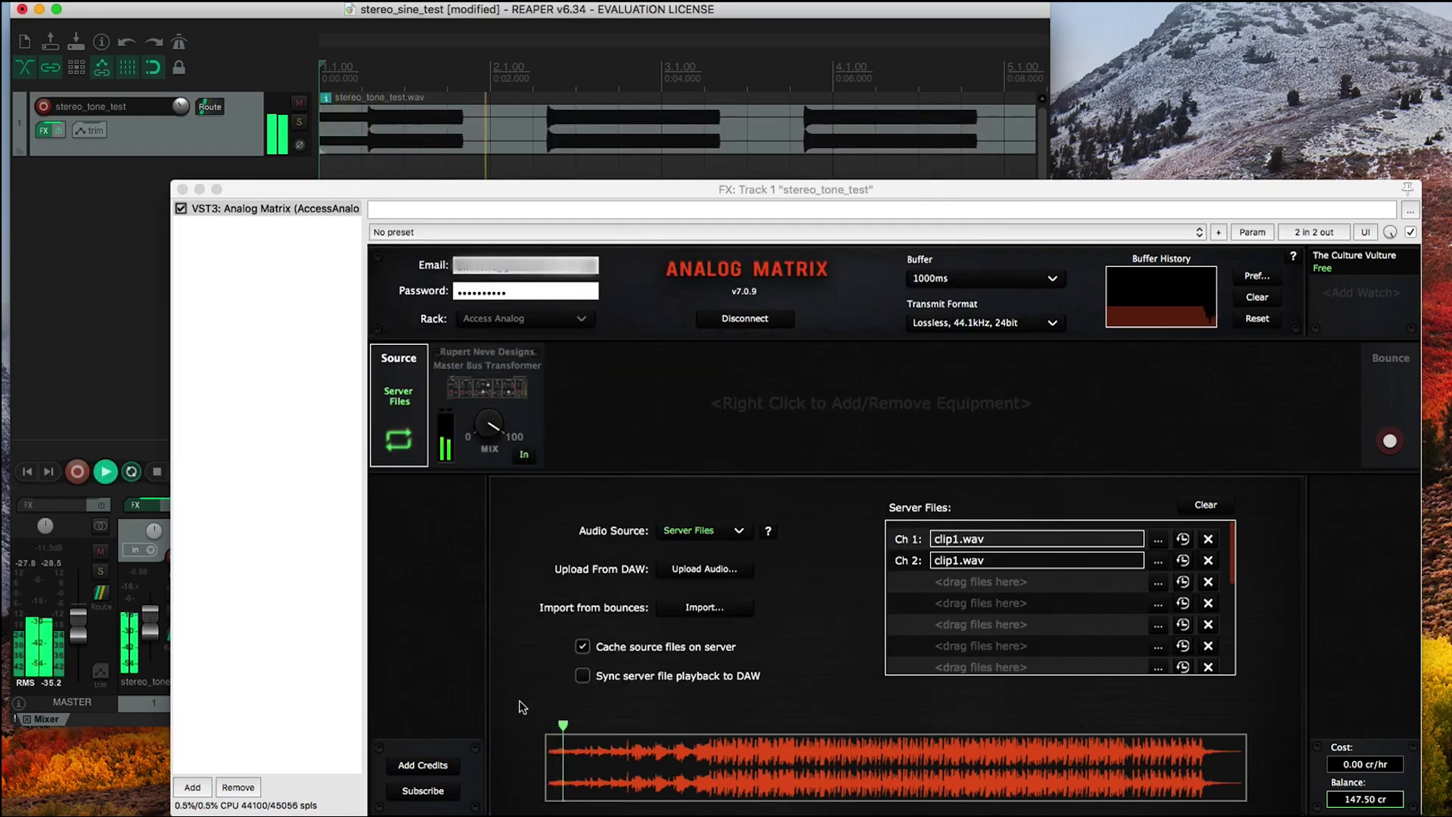
left_click(157, 473)
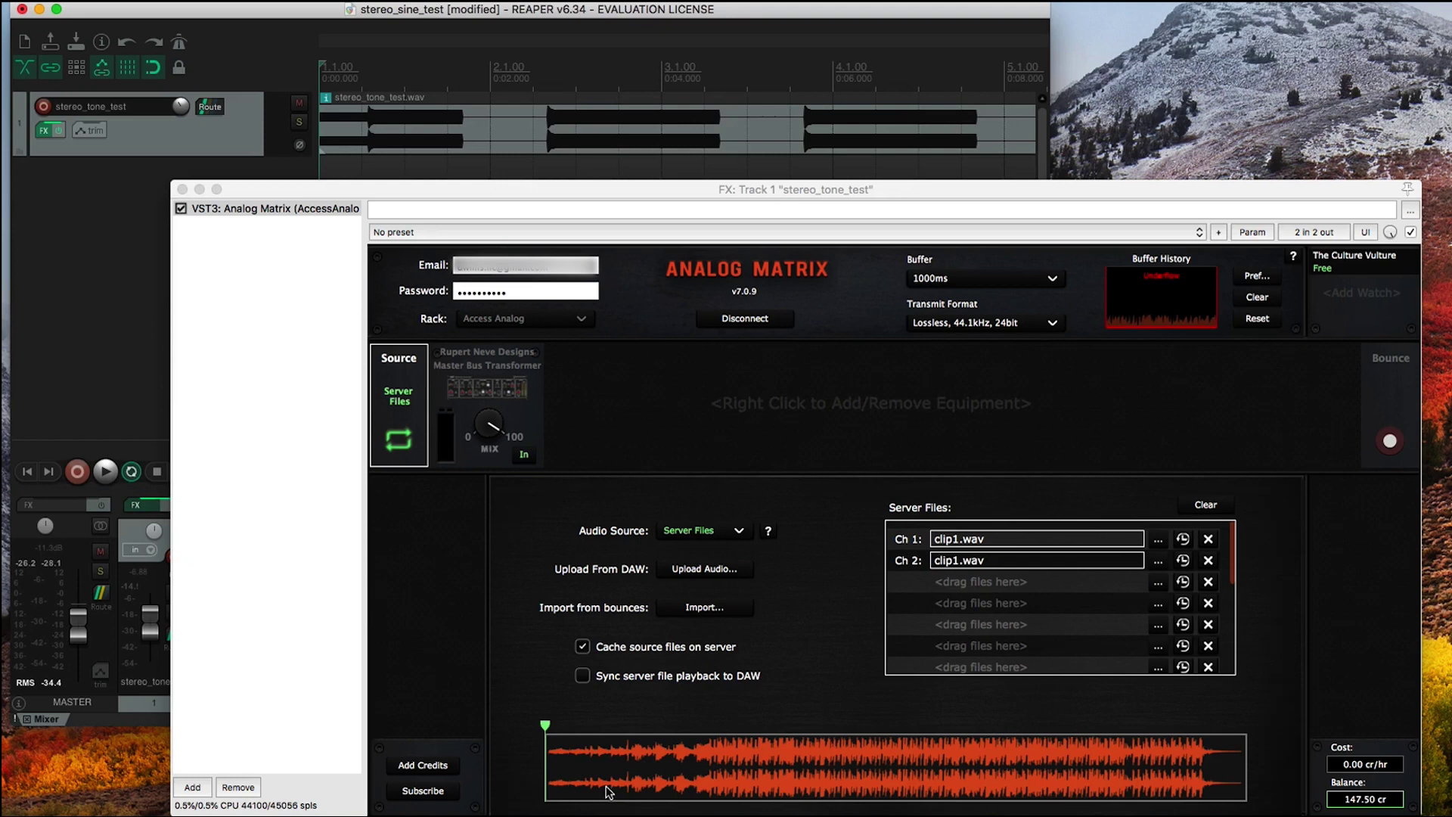
Shift the clip's start marker in the waveform and test-play it twice.
left_click(620, 724)
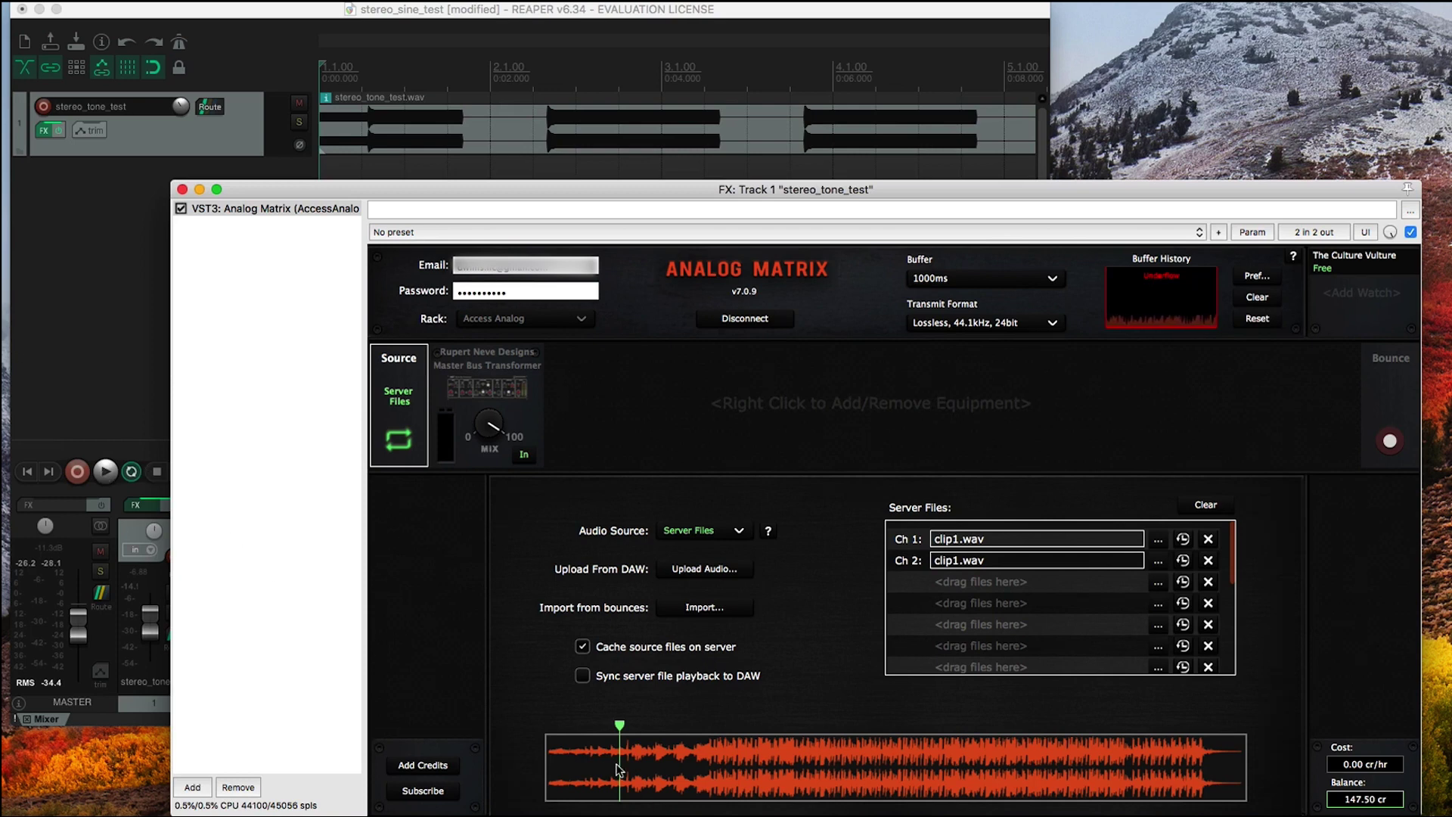
left_click(602, 732)
left_click(107, 472)
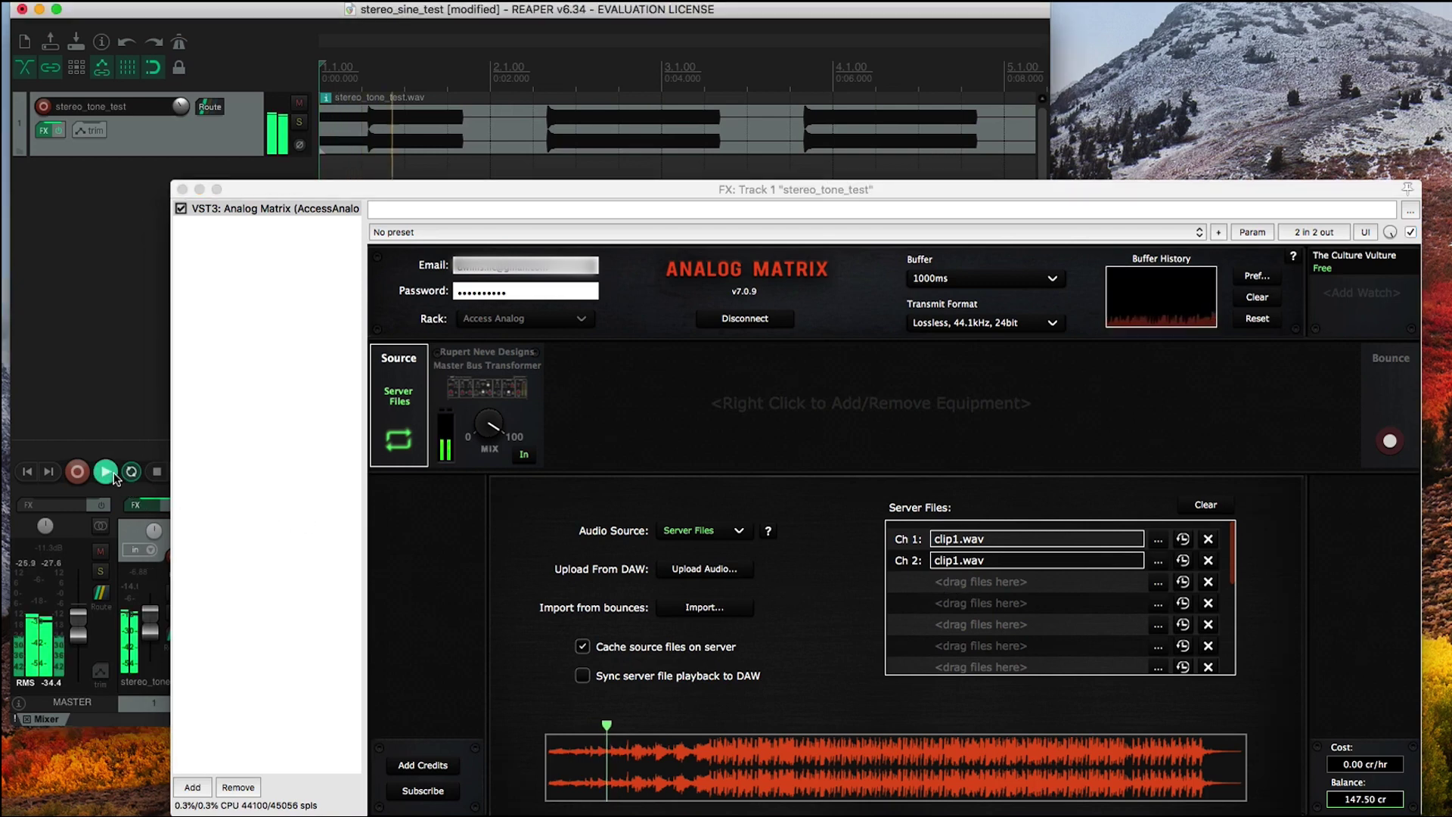
left_click(158, 472)
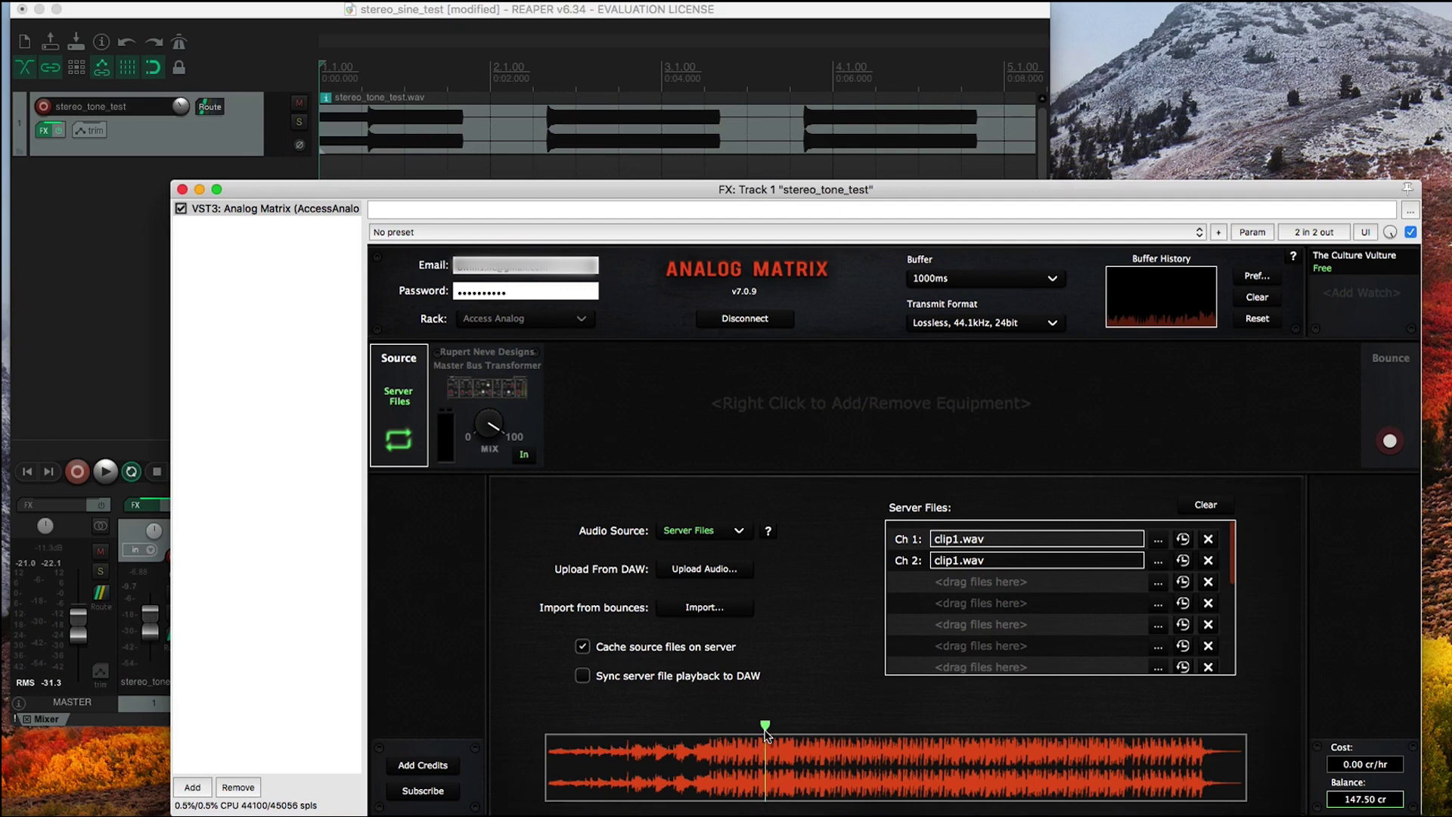
left_click(104, 472)
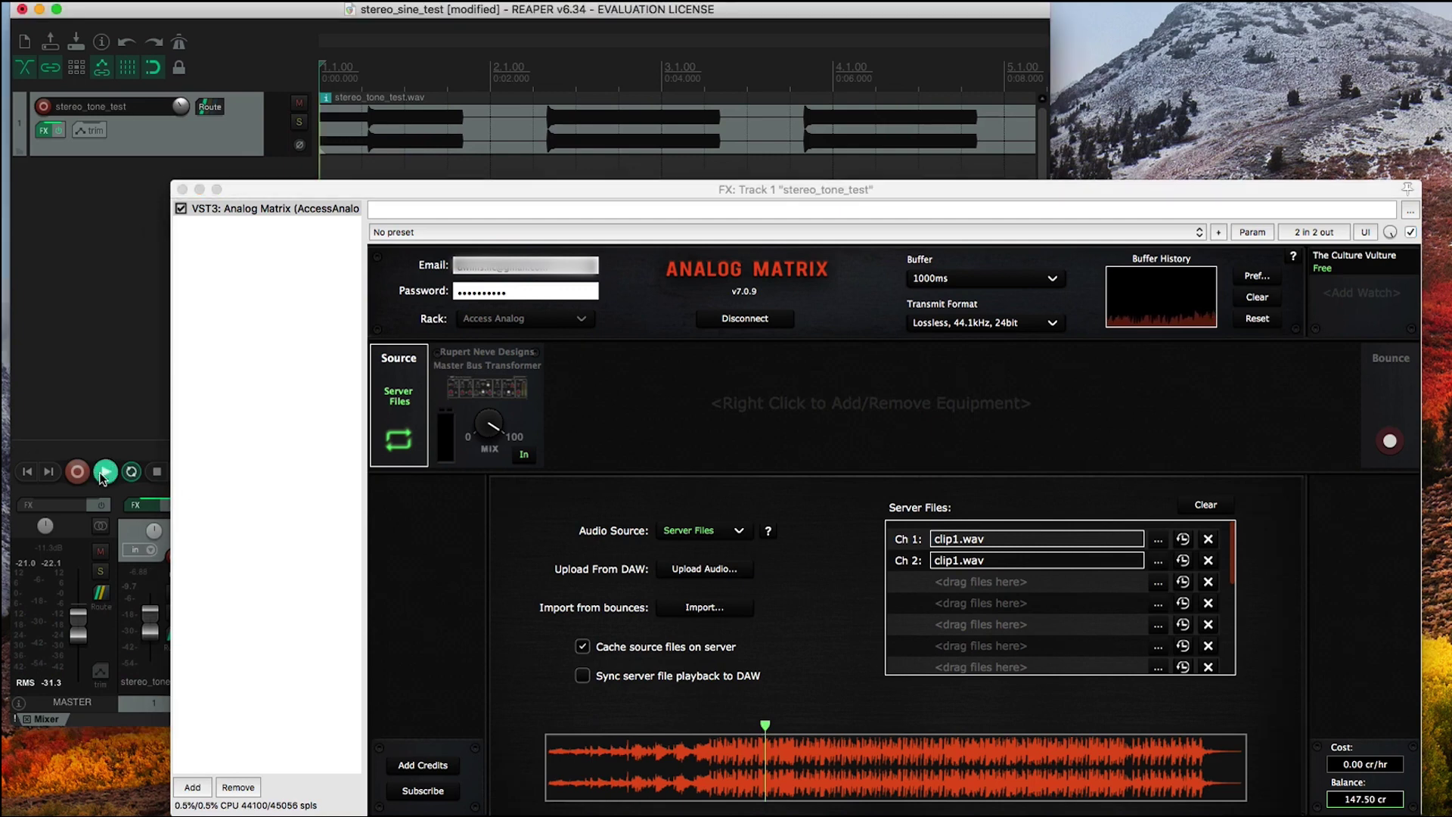
left_click(158, 474)
Check the Master Bus Transformer controls, move the playback marker further into clip1, and test-play.
left_click(491, 367)
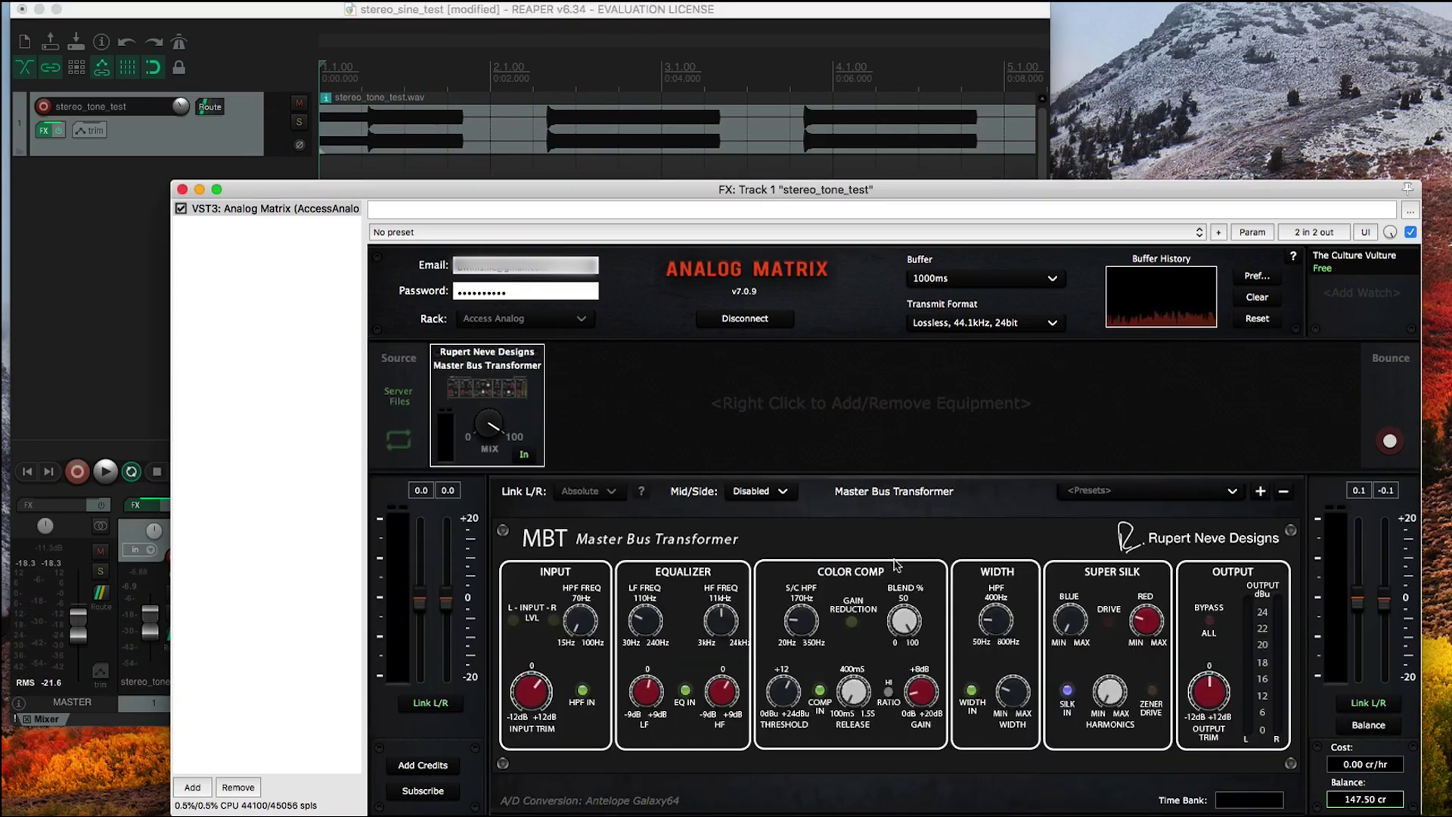
left_click(411, 381)
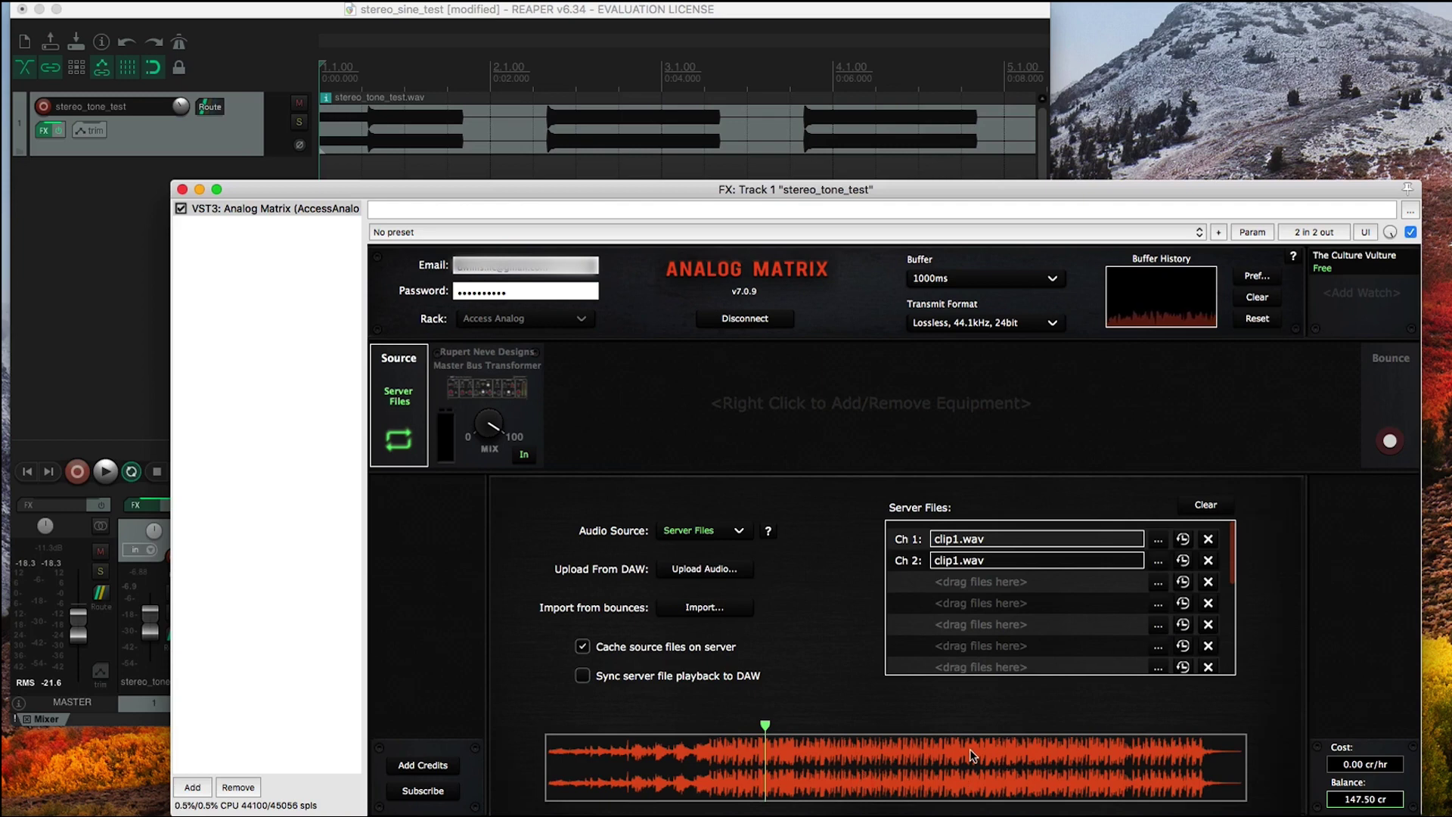
left_click(882, 727)
left_click(104, 472)
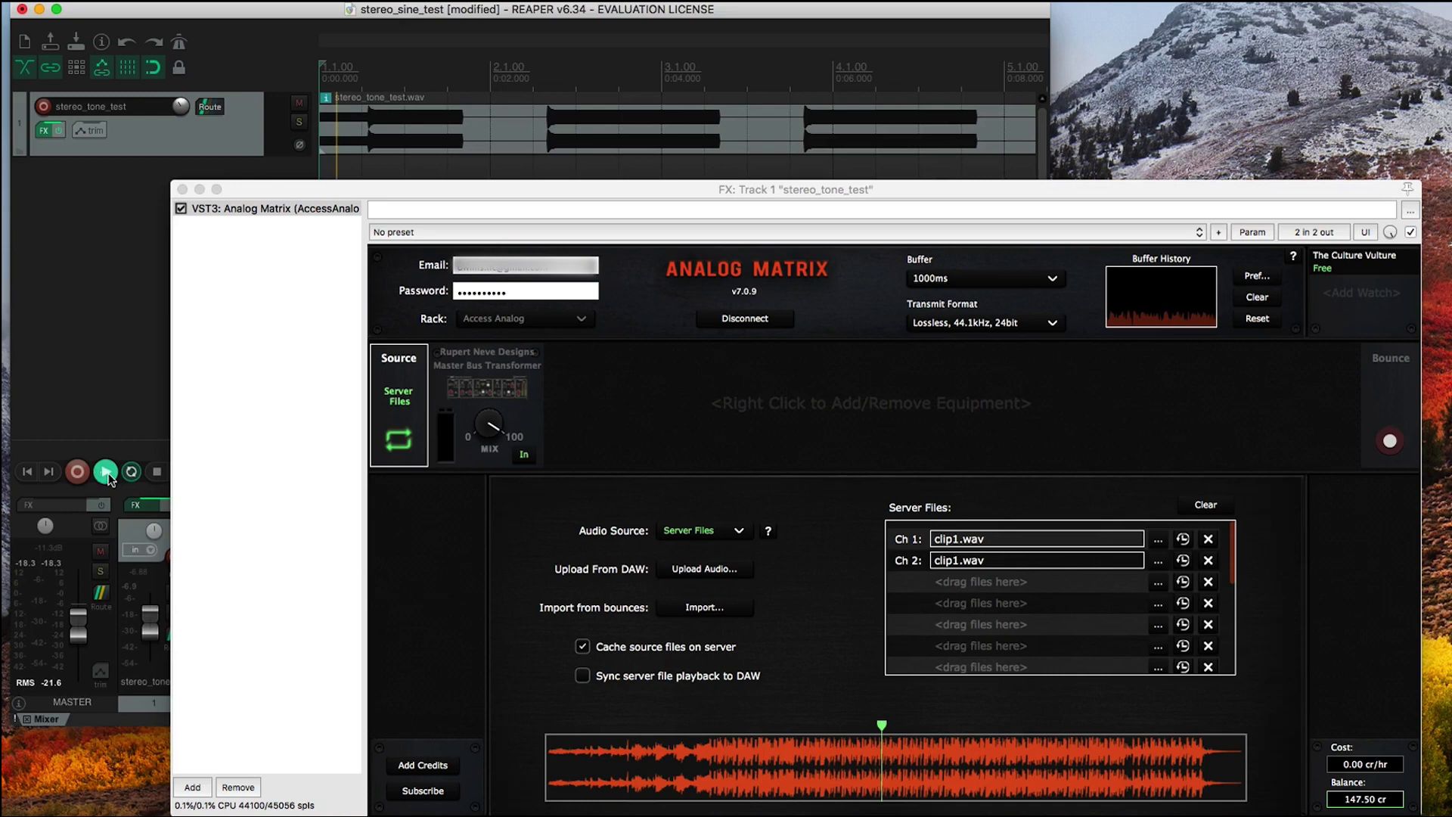
left_click(156, 472)
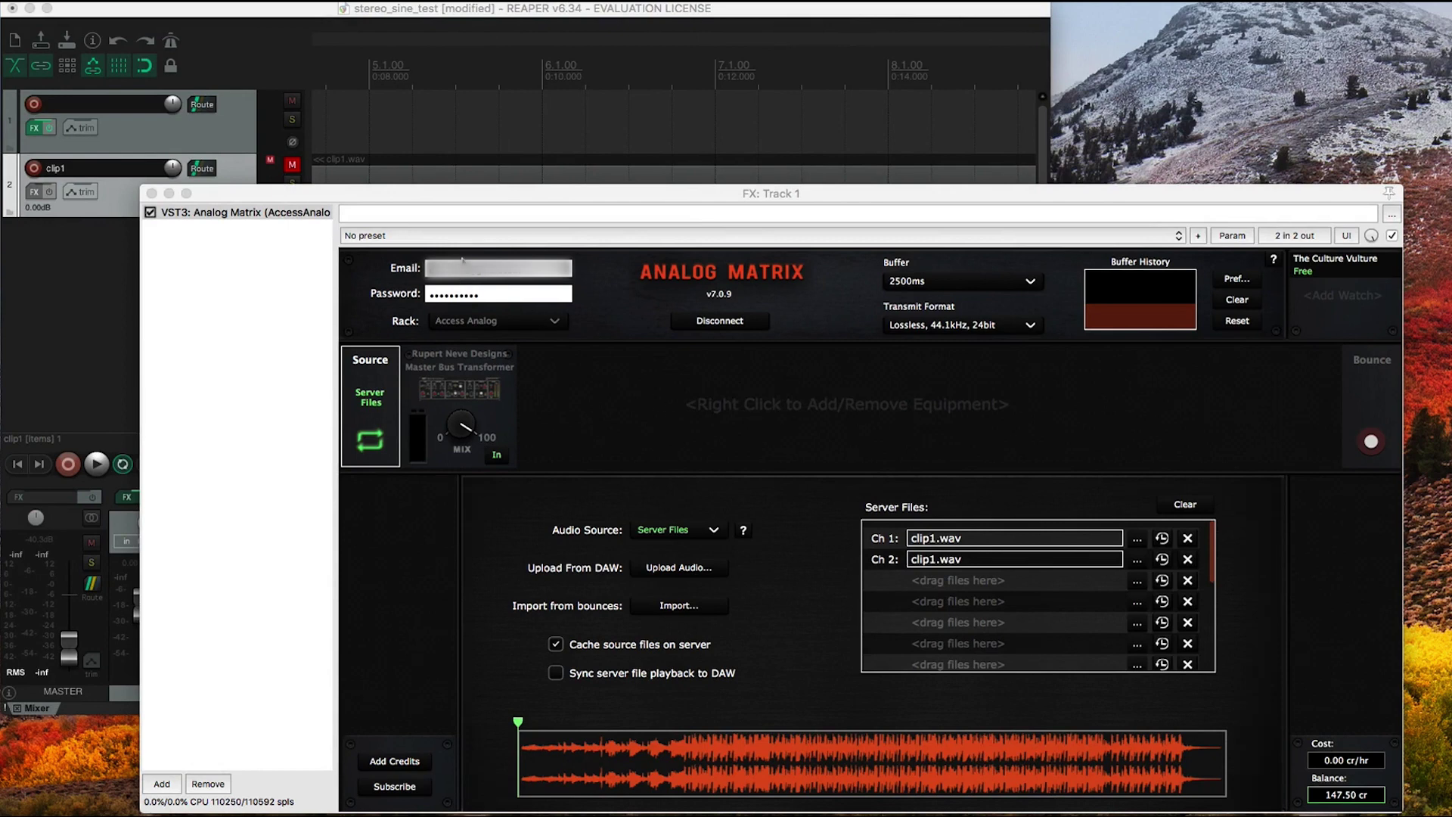
Reposition the Analog Matrix FX window beside the muted clip1 track.
left_click_drag(464, 203, 444, 195)
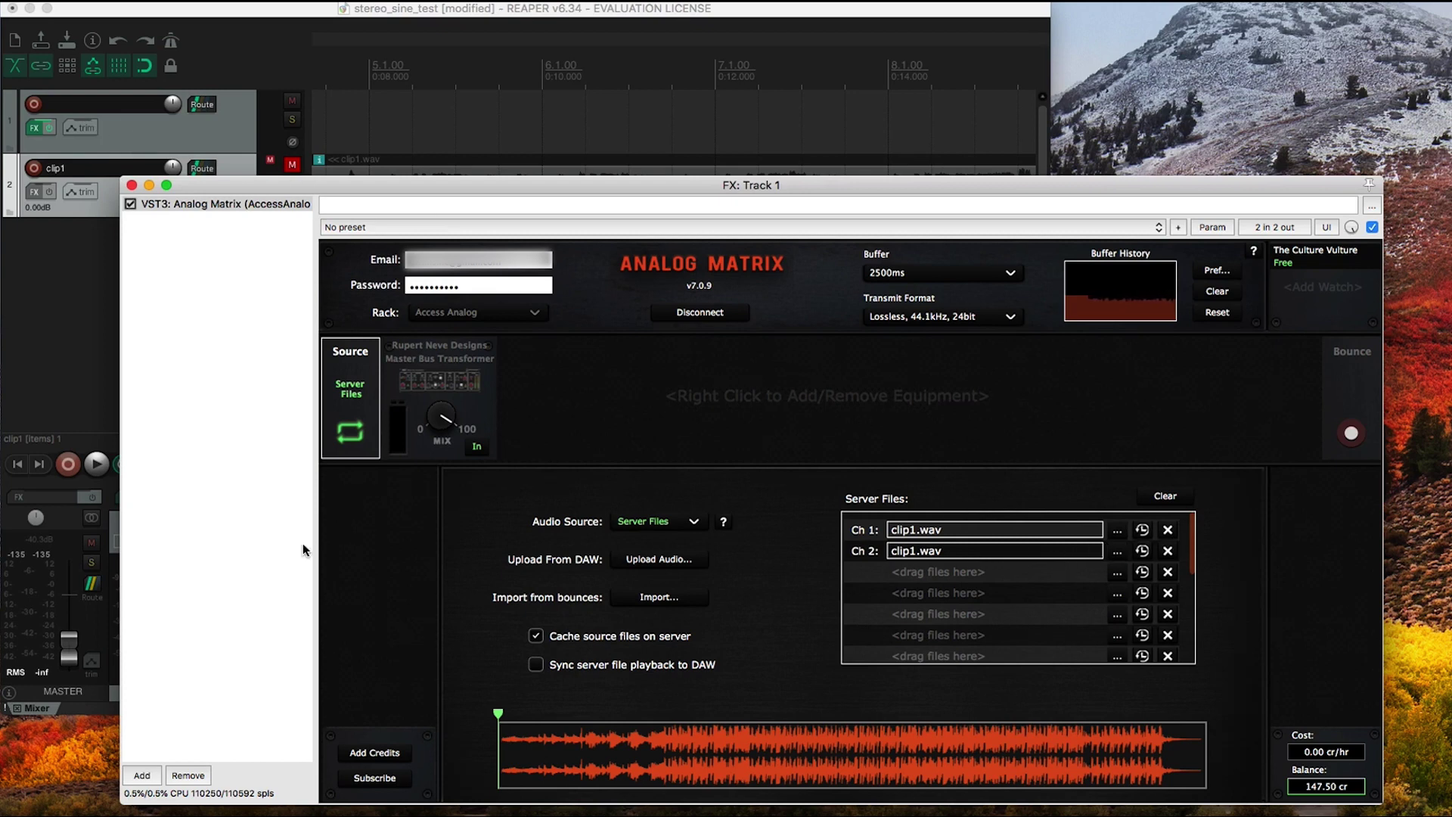
left_click_drag(305, 184, 367, 176)
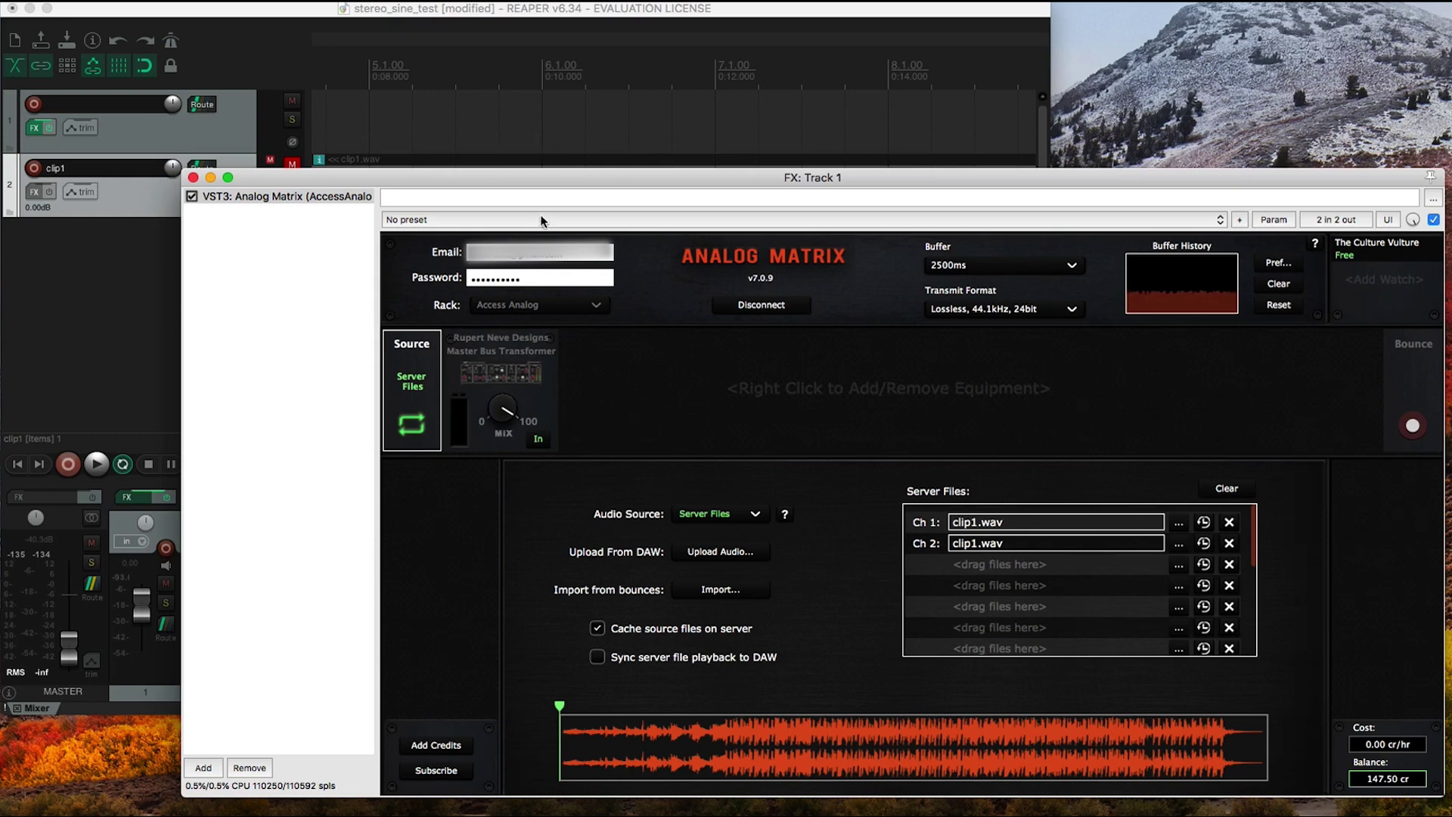
left_click_drag(531, 179, 488, 176)
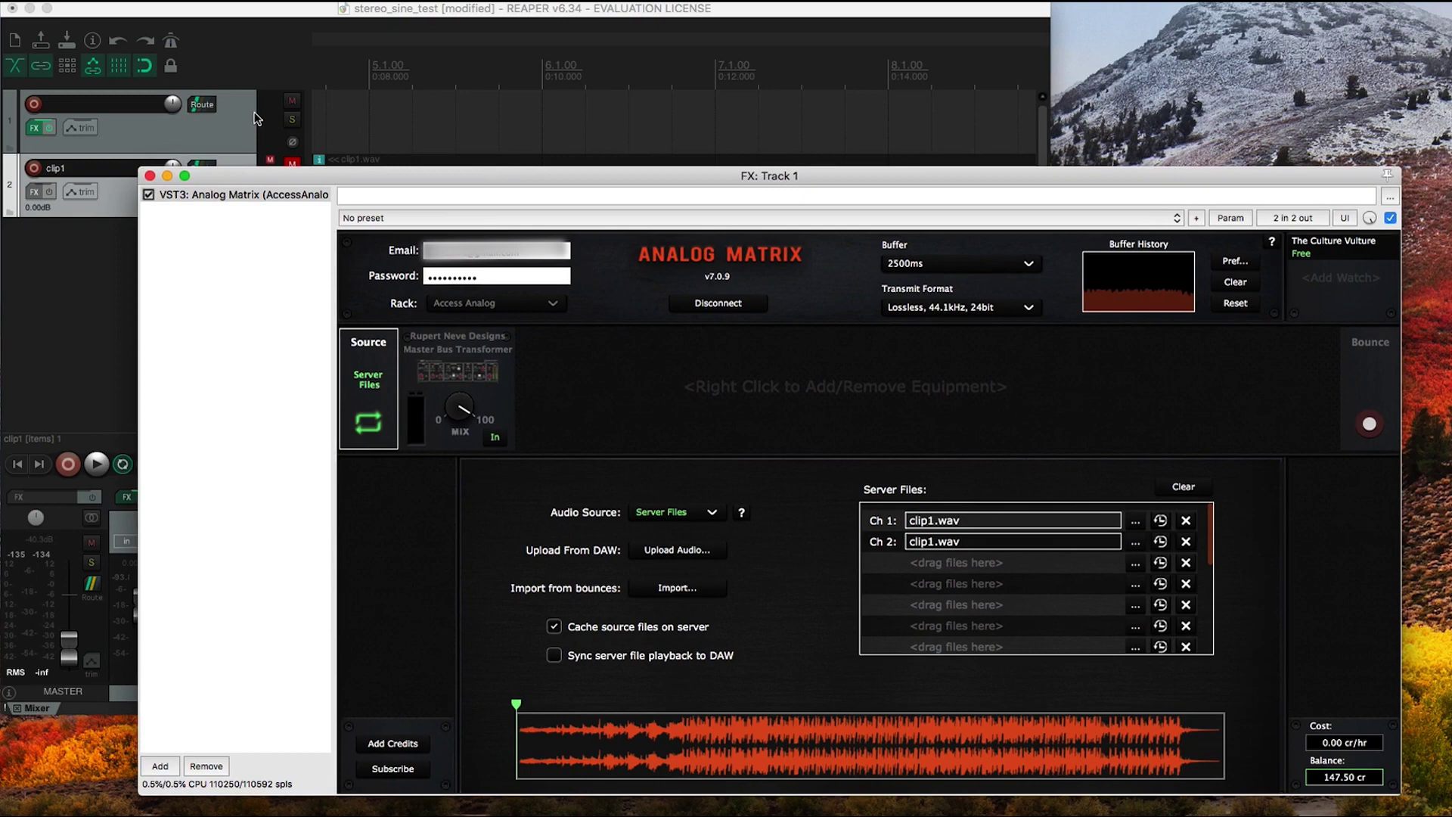
Play the project, raise the master volume to -4.12 dB, then stop playback.
left_click(99, 464)
left_click_drag(499, 182, 583, 187)
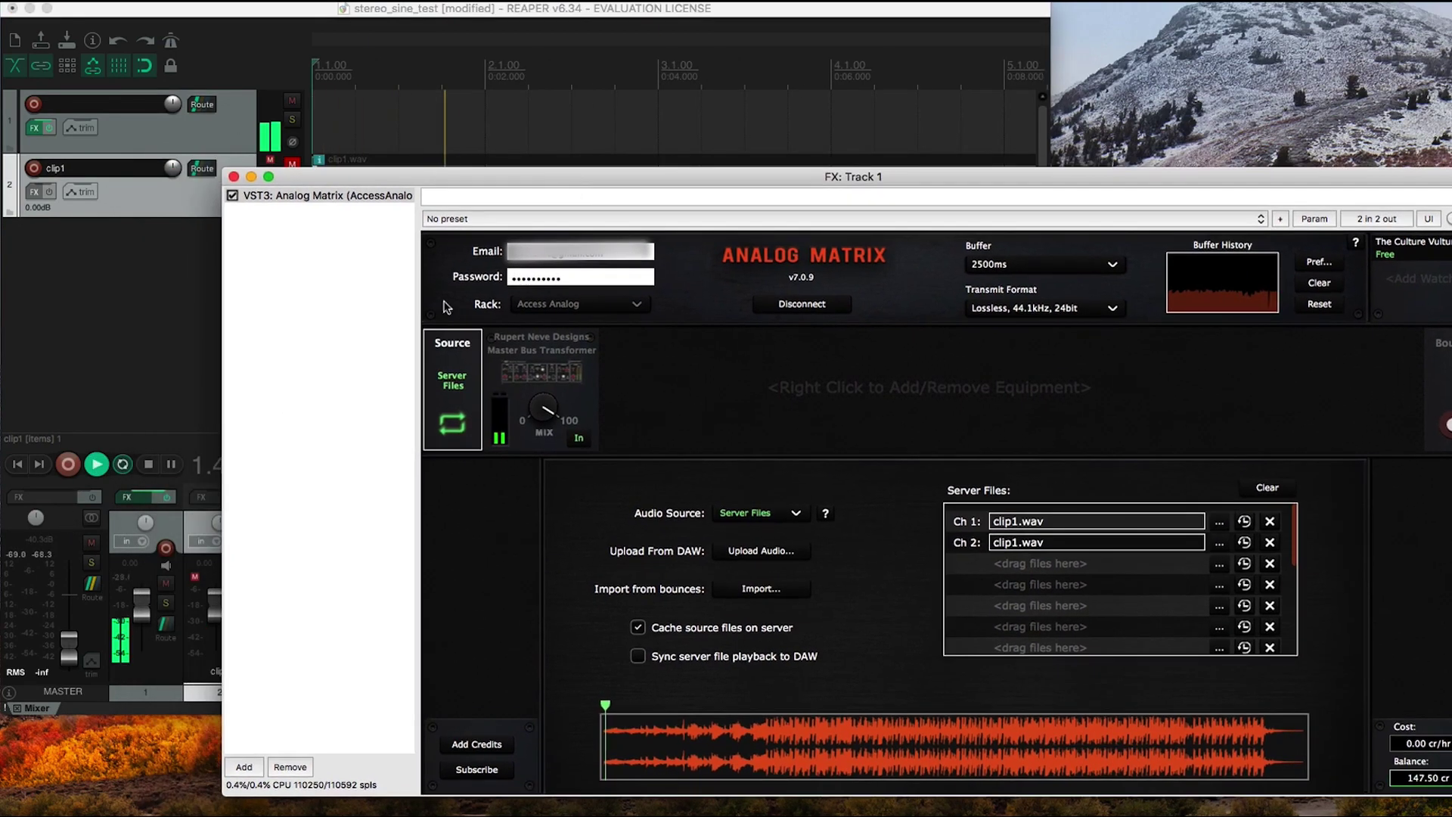
left_click(84, 615)
left_click_drag(83, 615, 83, 581)
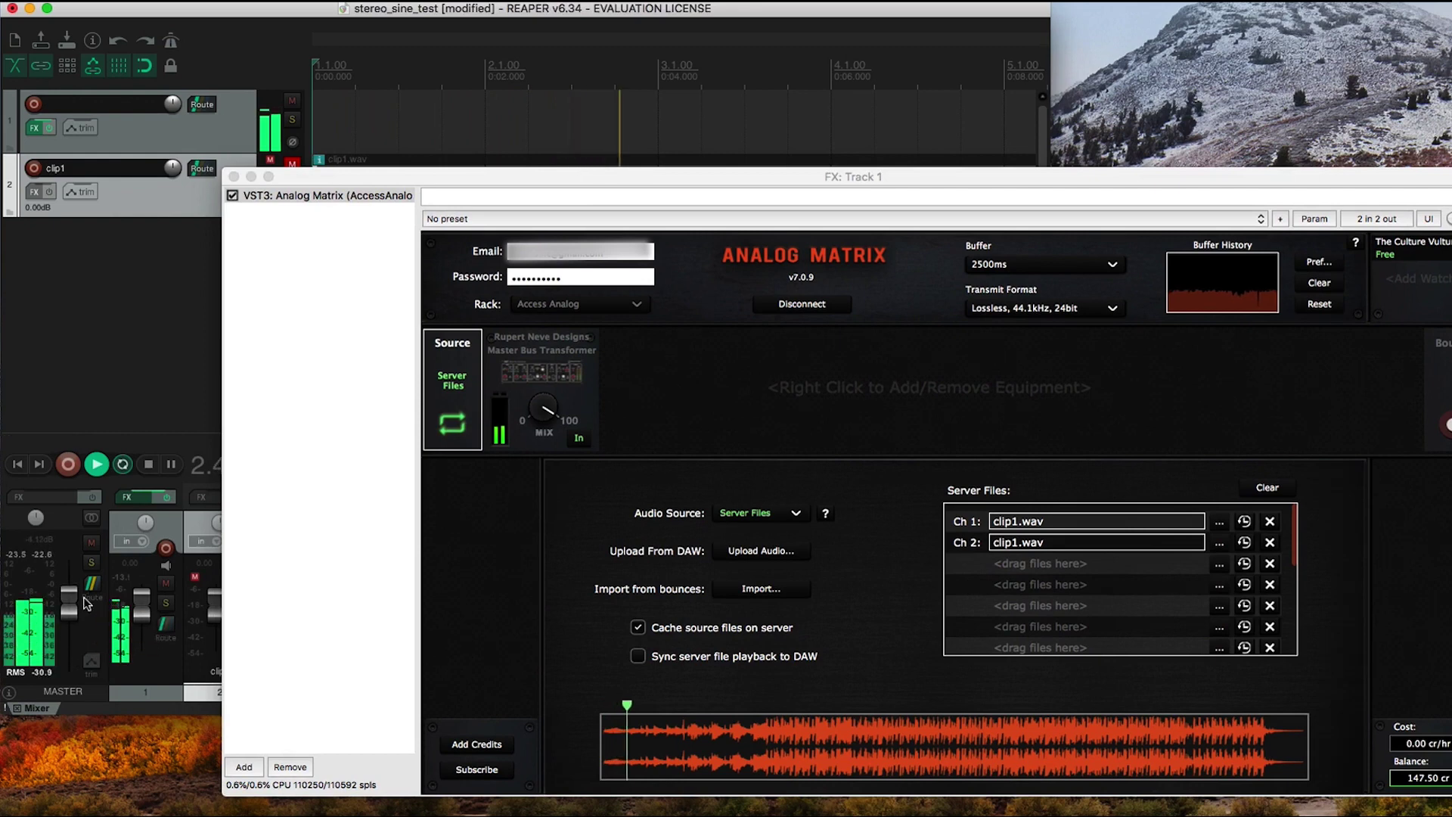
left_click(146, 469)
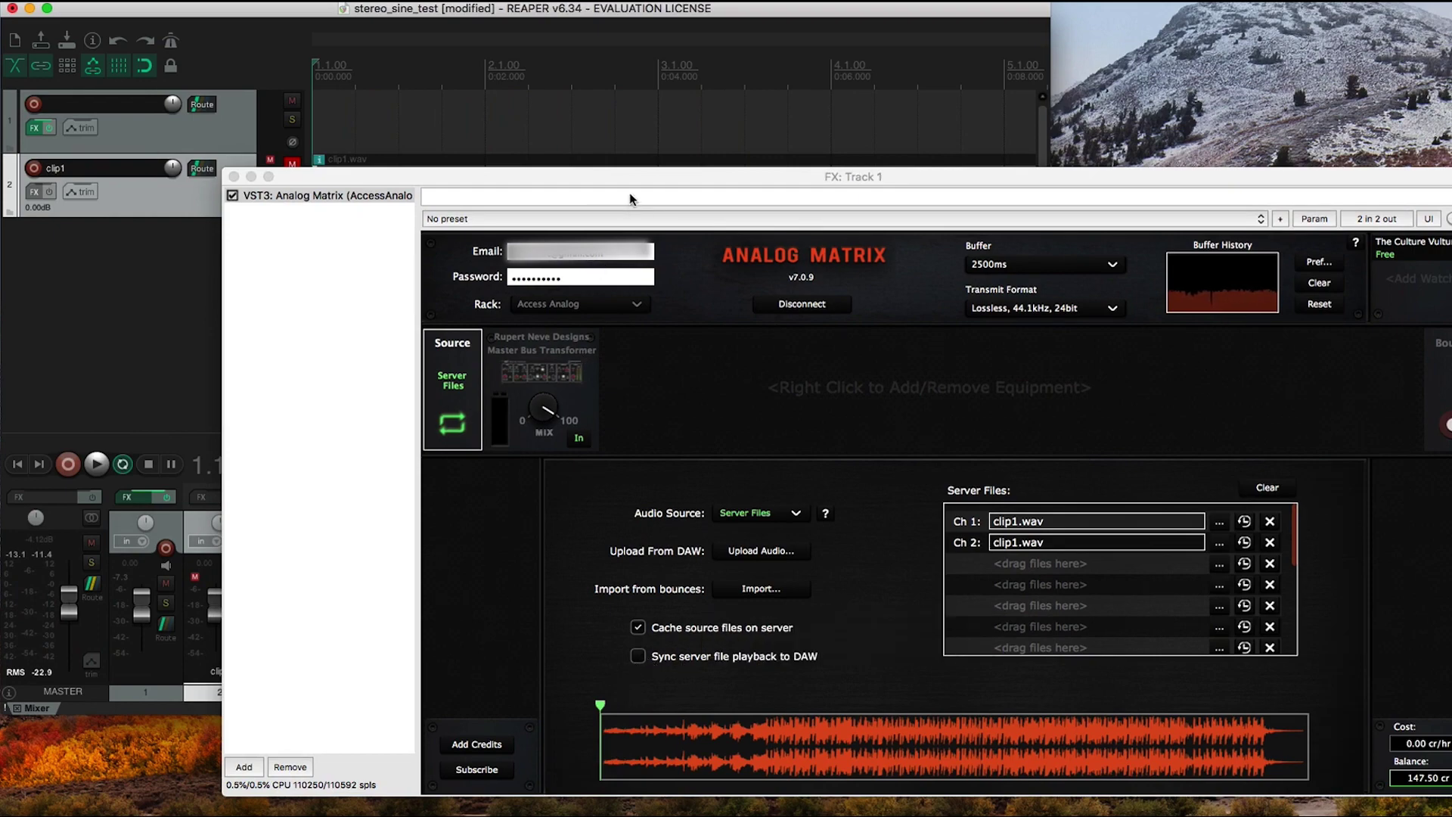
left_click_drag(628, 180, 574, 232)
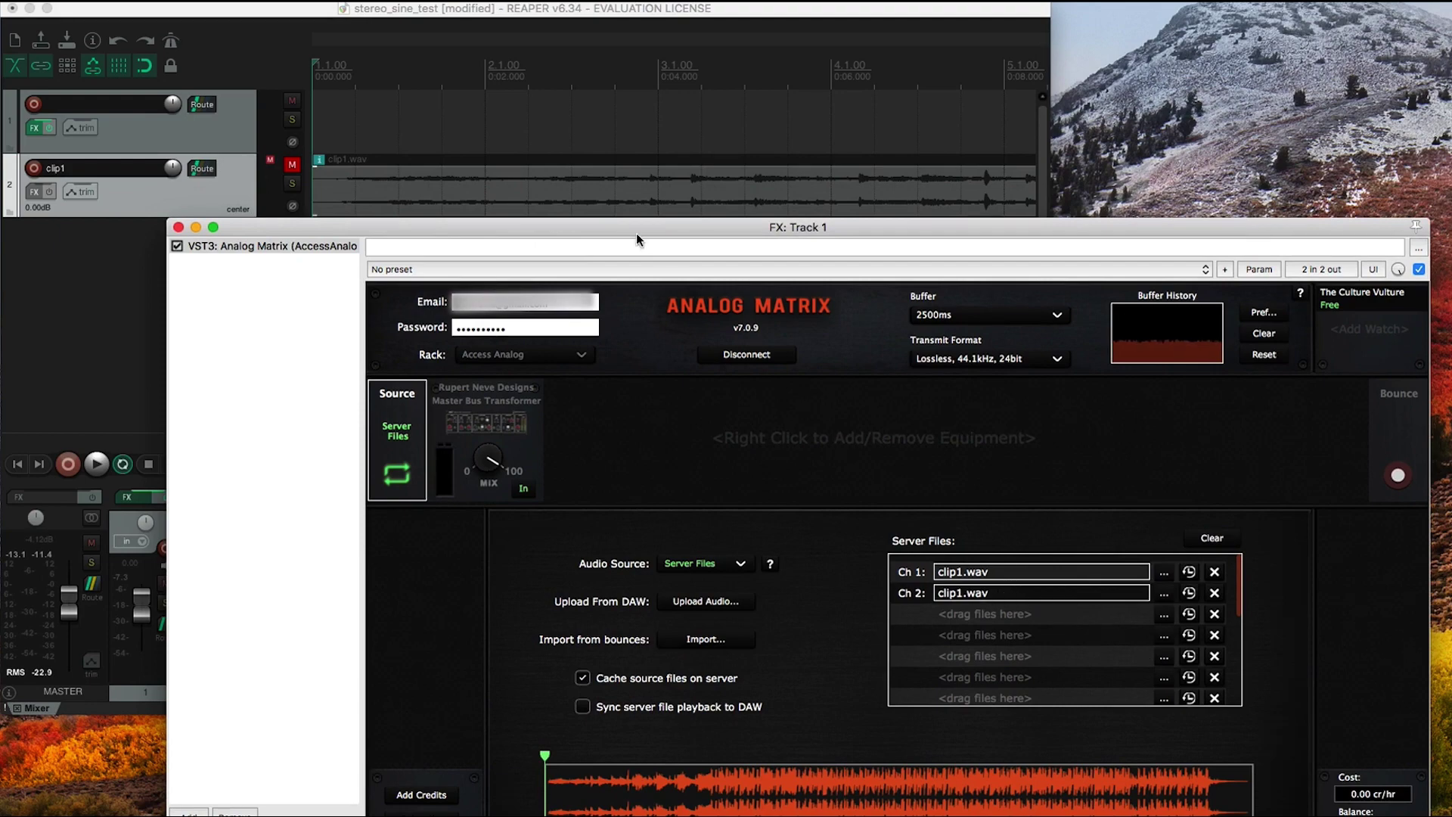
Unmute track 2 (clip1) and move the FX: Track 1 window into place.
left_click_drag(631, 239, 600, 253)
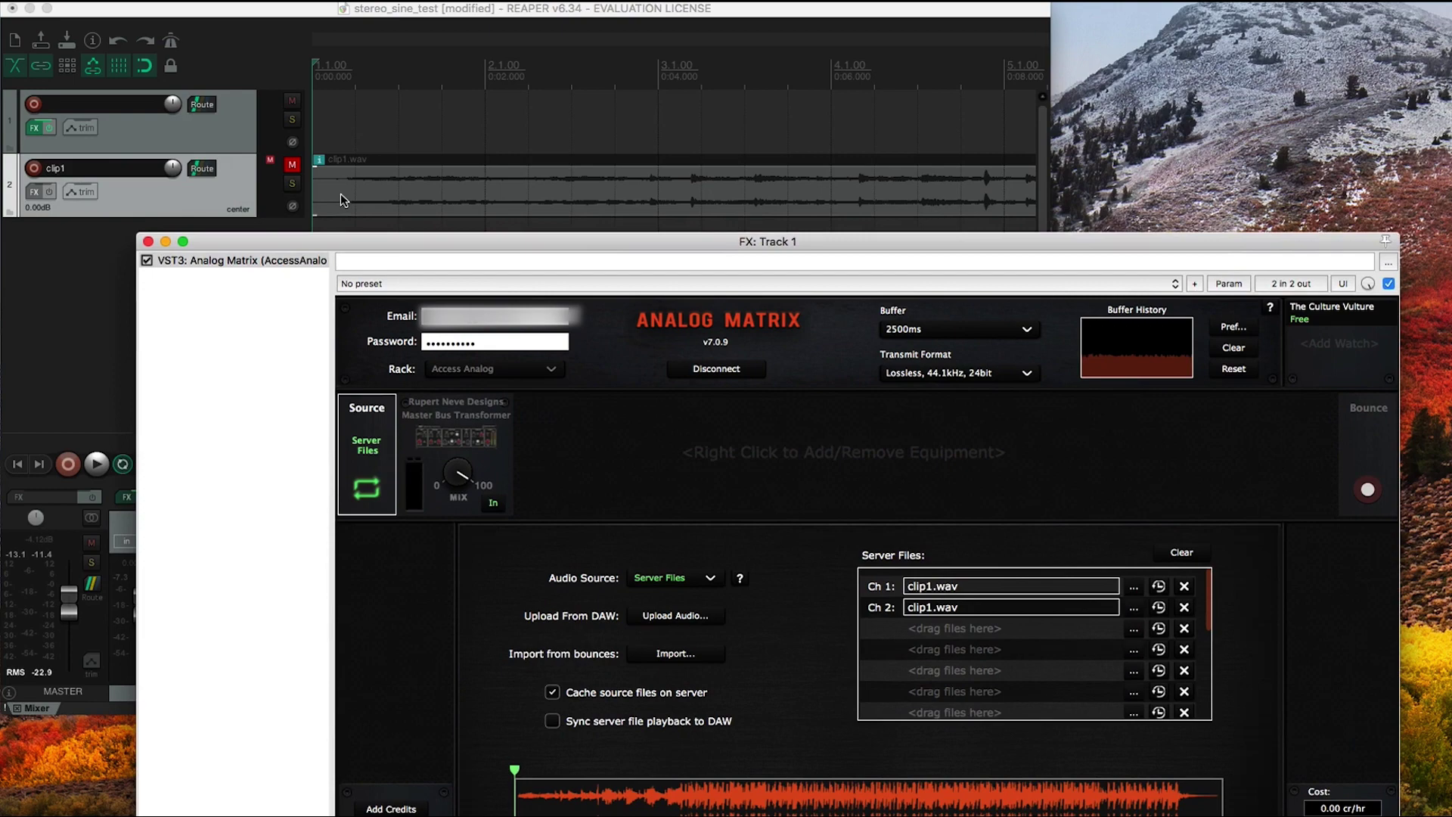
left_click(292, 165)
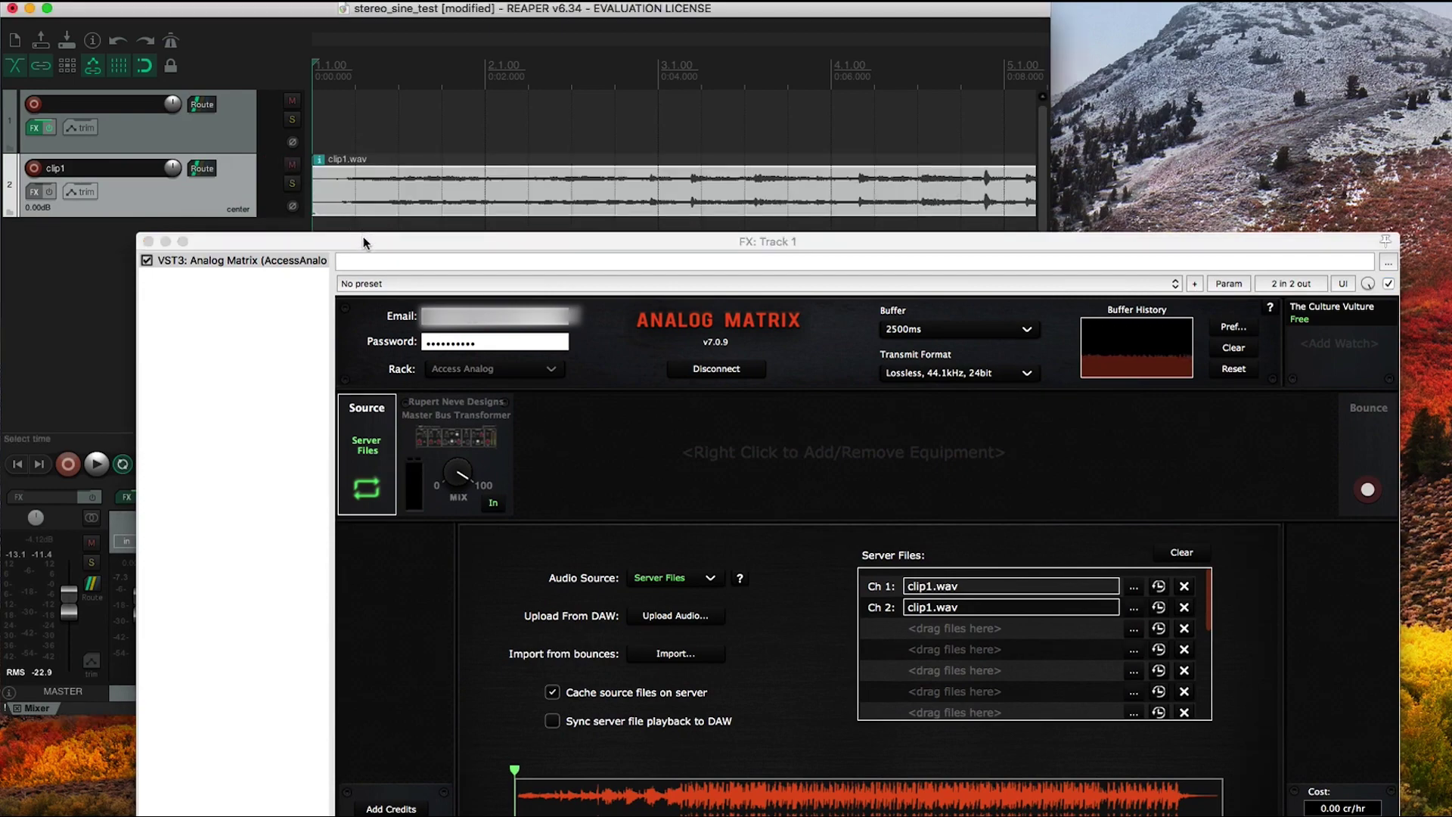
left_click_drag(363, 236, 356, 216)
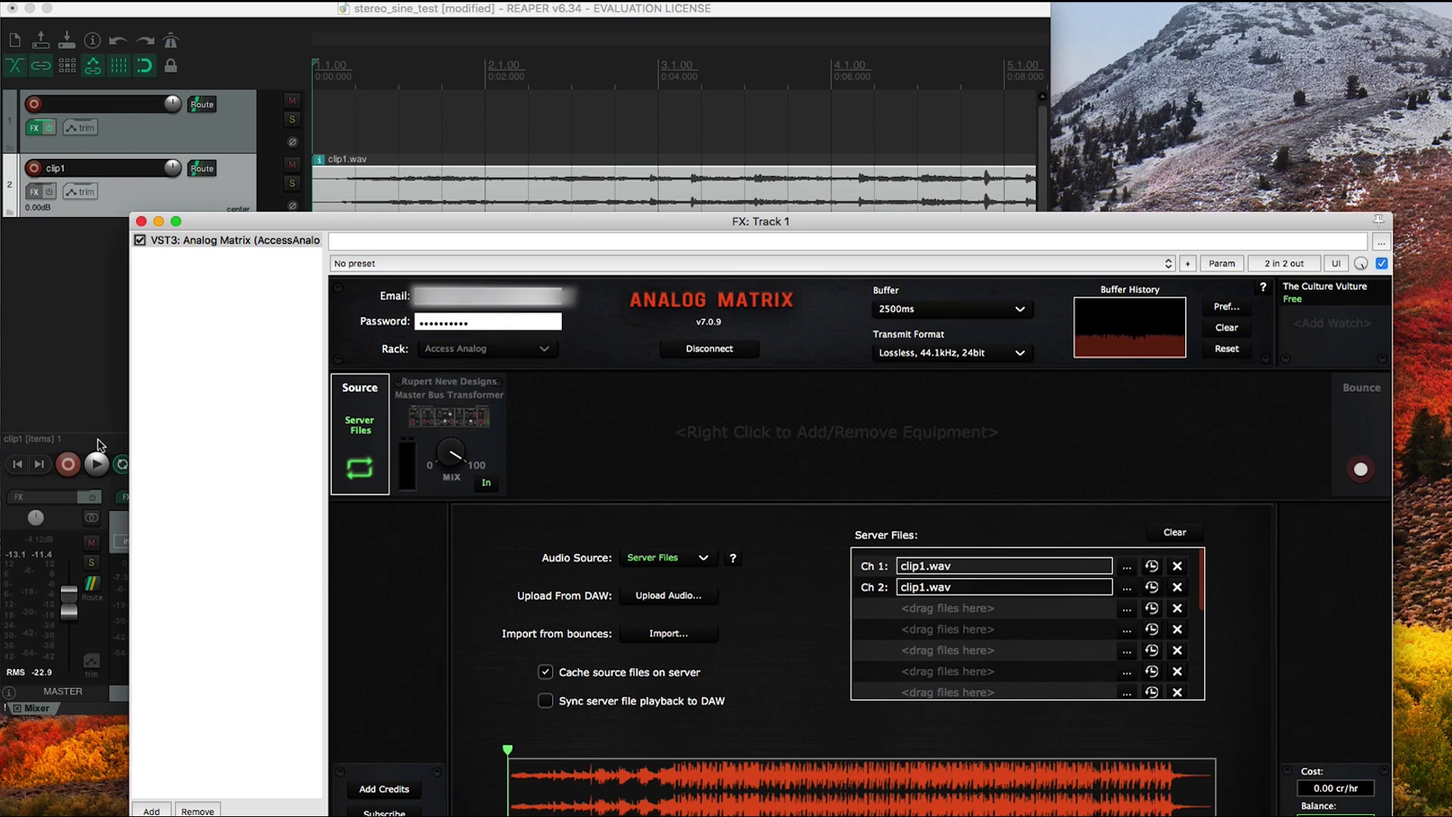
left_click_drag(276, 222, 340, 224)
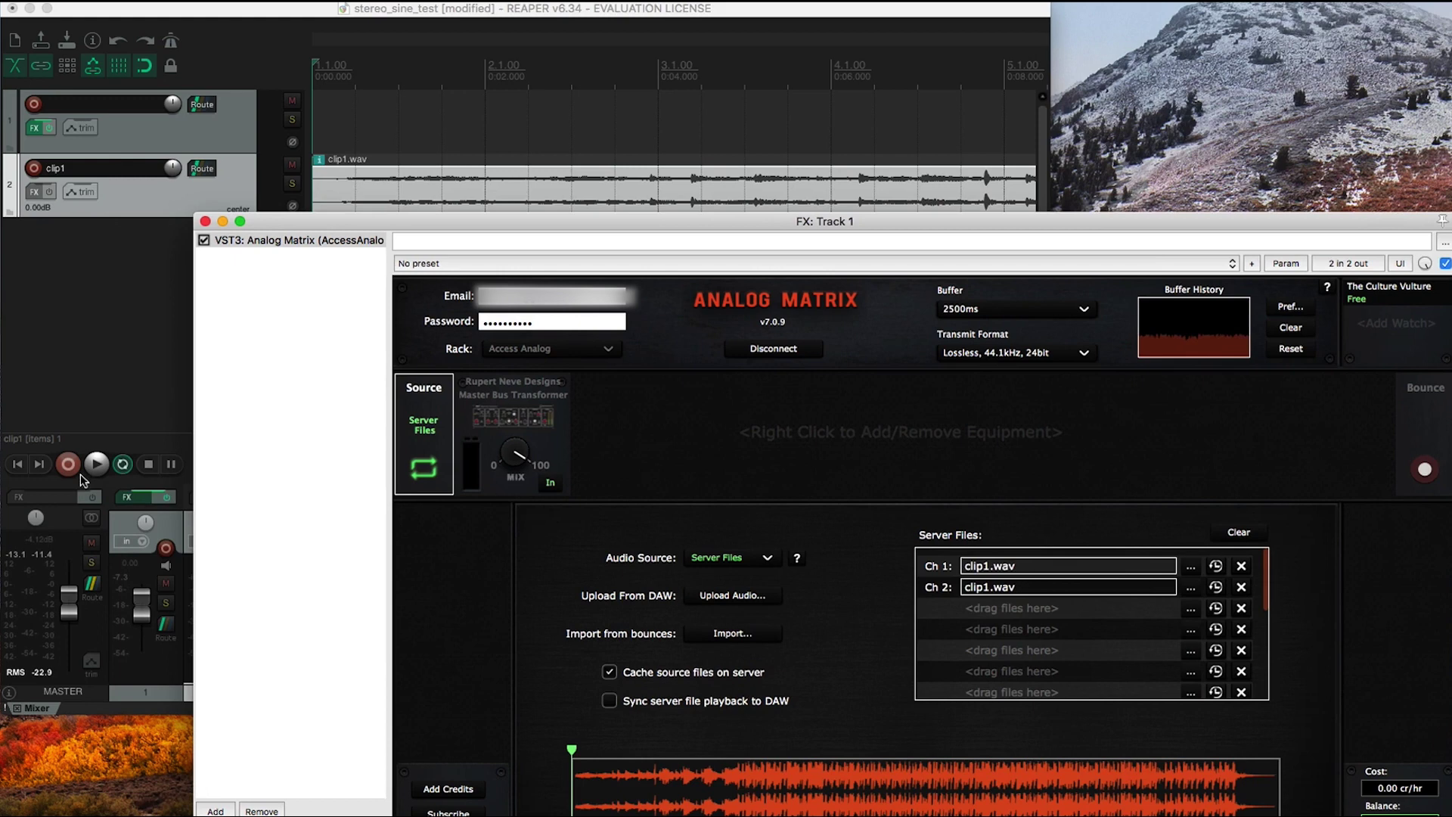
Play the project, raise the master volume to +5.27 dB, then stop playback.
left_click(97, 464)
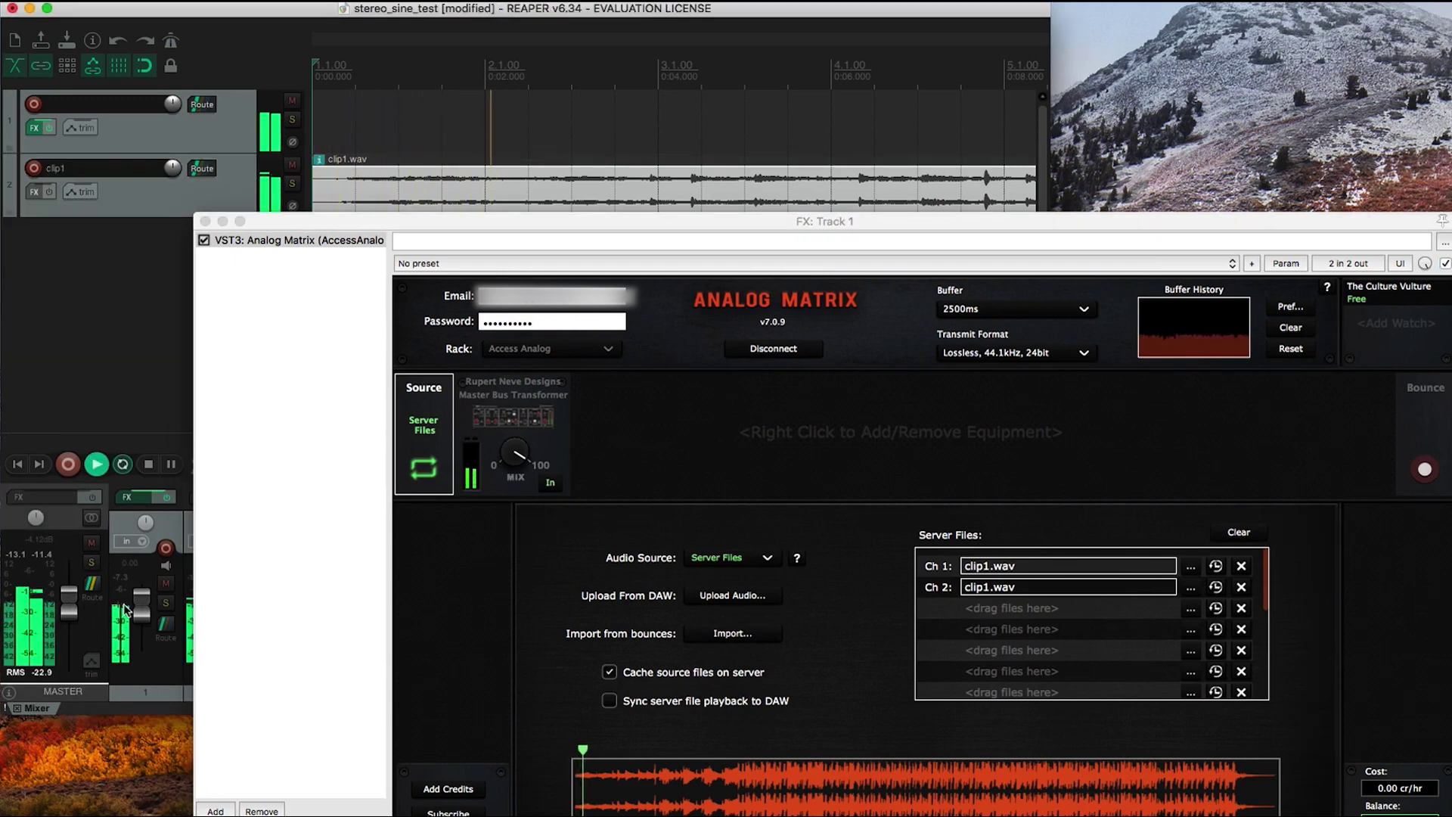
left_click_drag(68, 600, 70, 579)
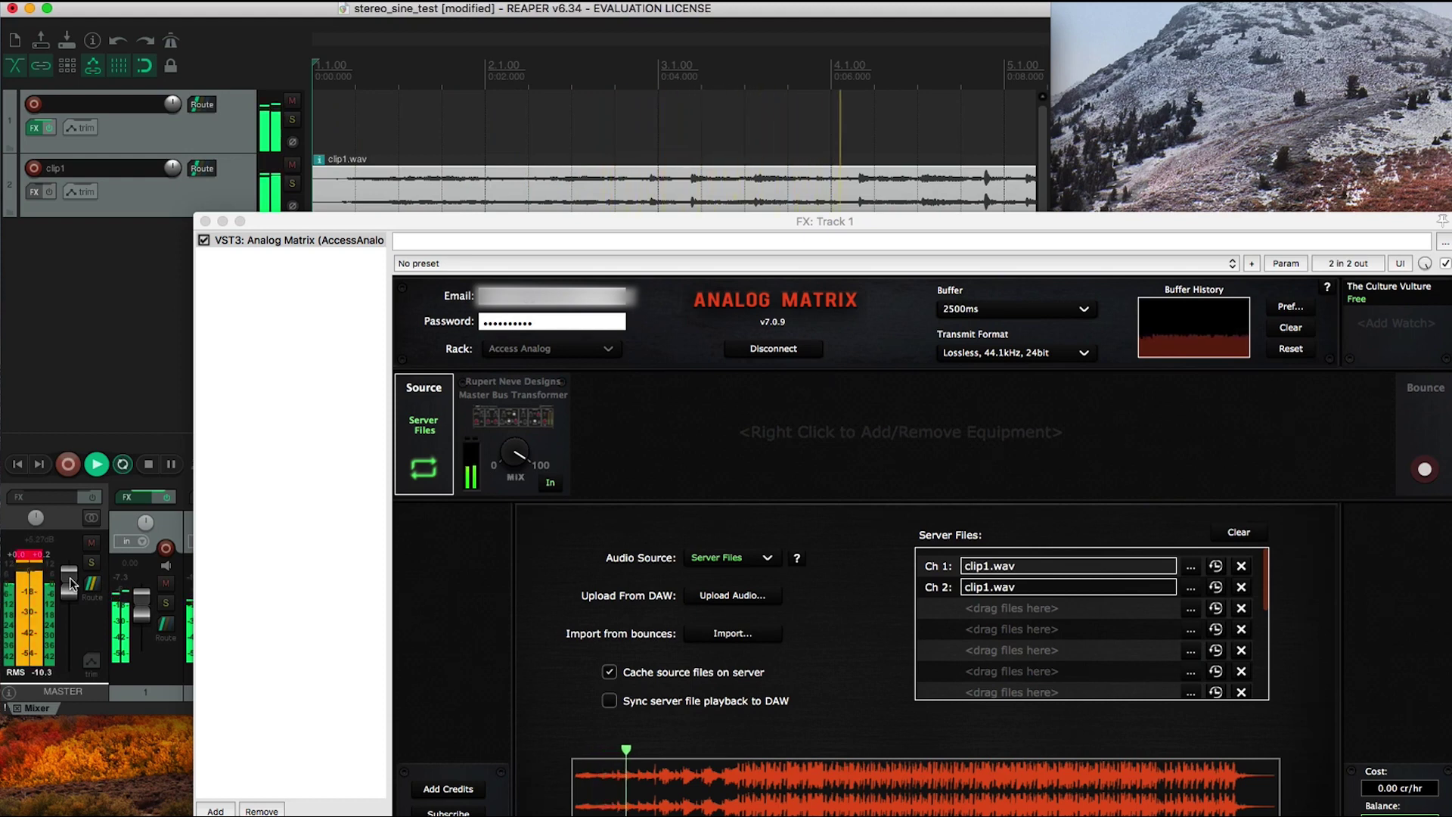
left_click(149, 467)
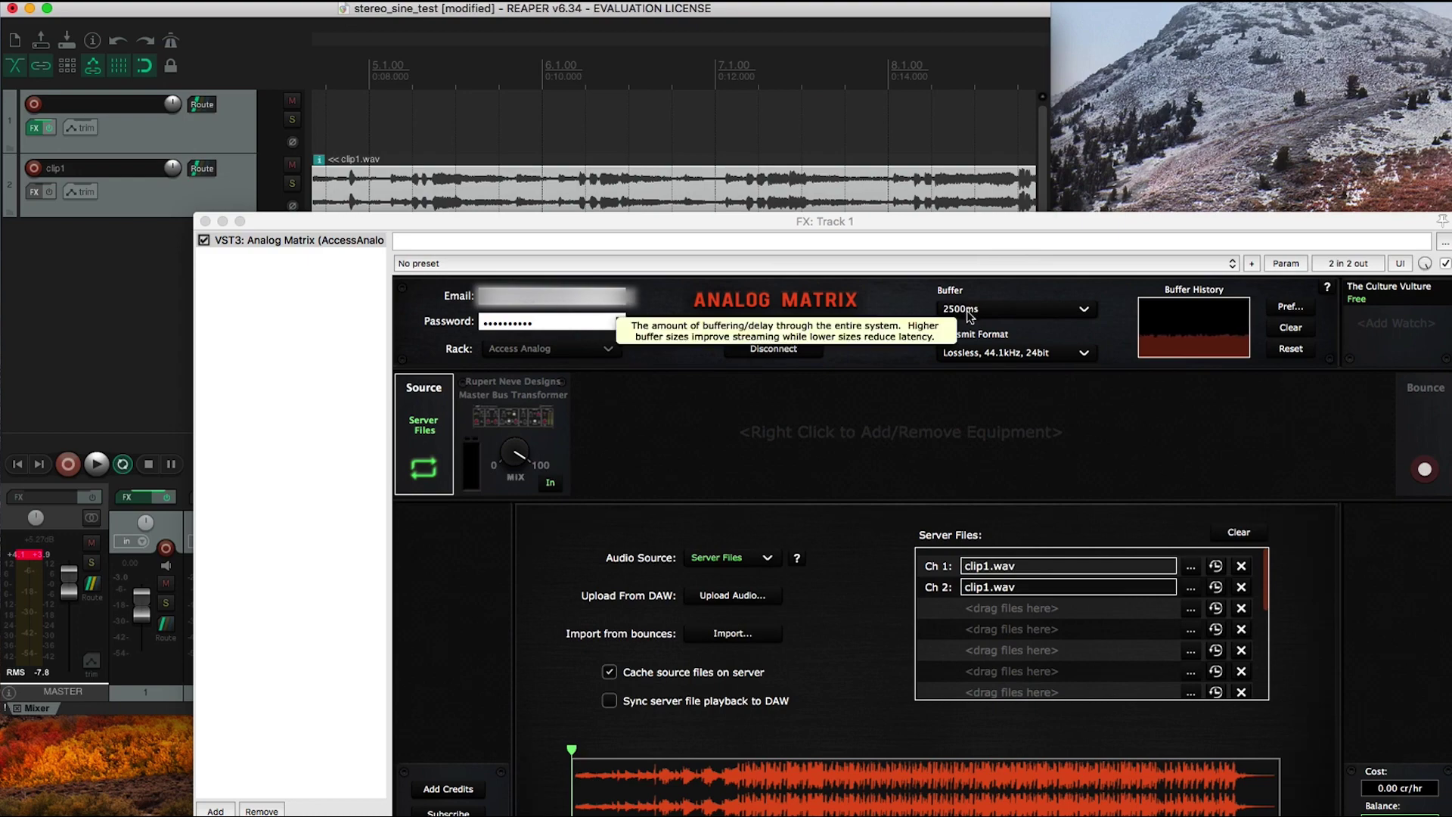
Move the Analog Matrix window aside to reveal the REAPER tracks.
left_click_drag(747, 227, 719, 218)
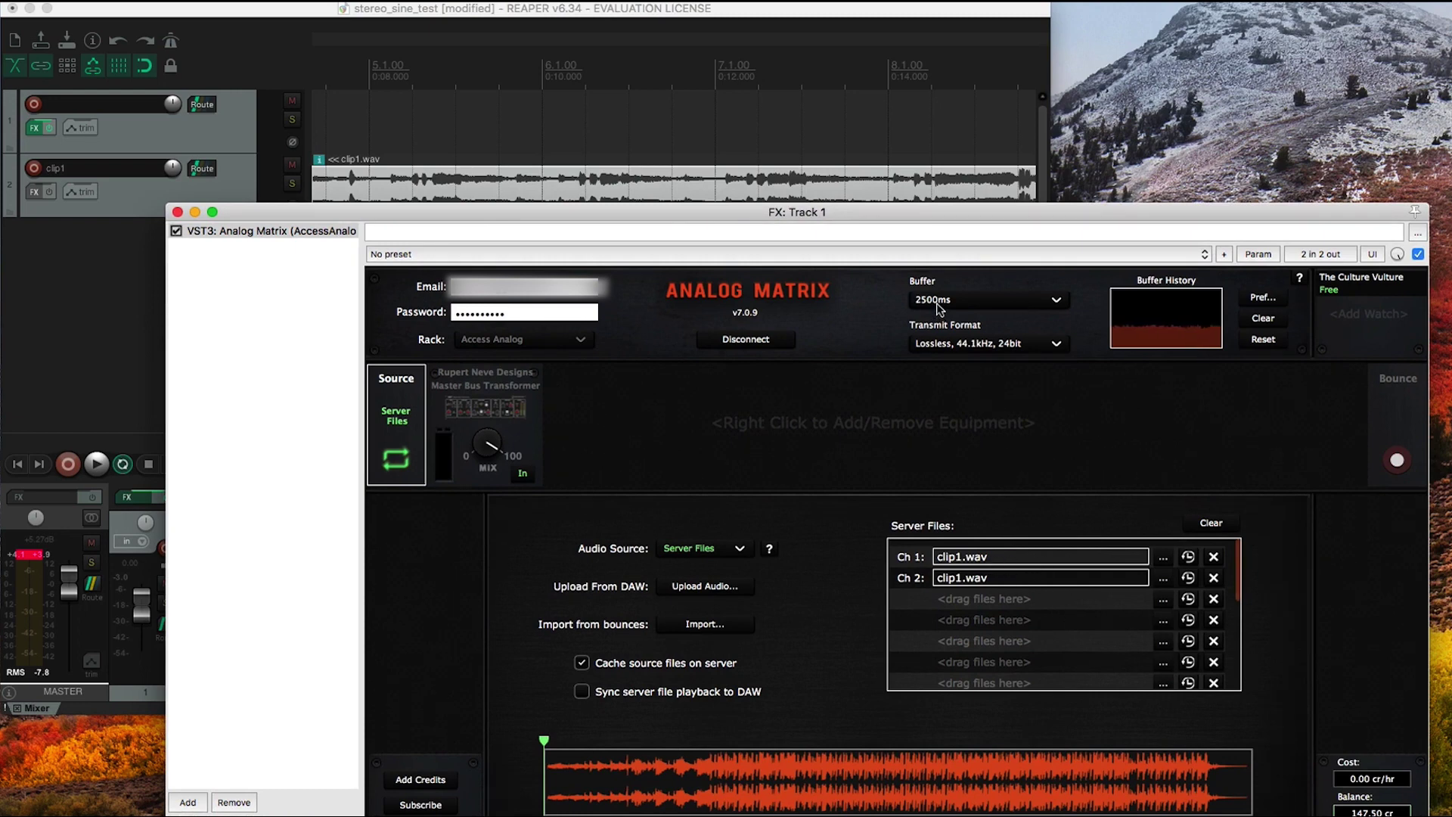
mouse_move(938, 307)
left_click_drag(331, 211, 323, 243)
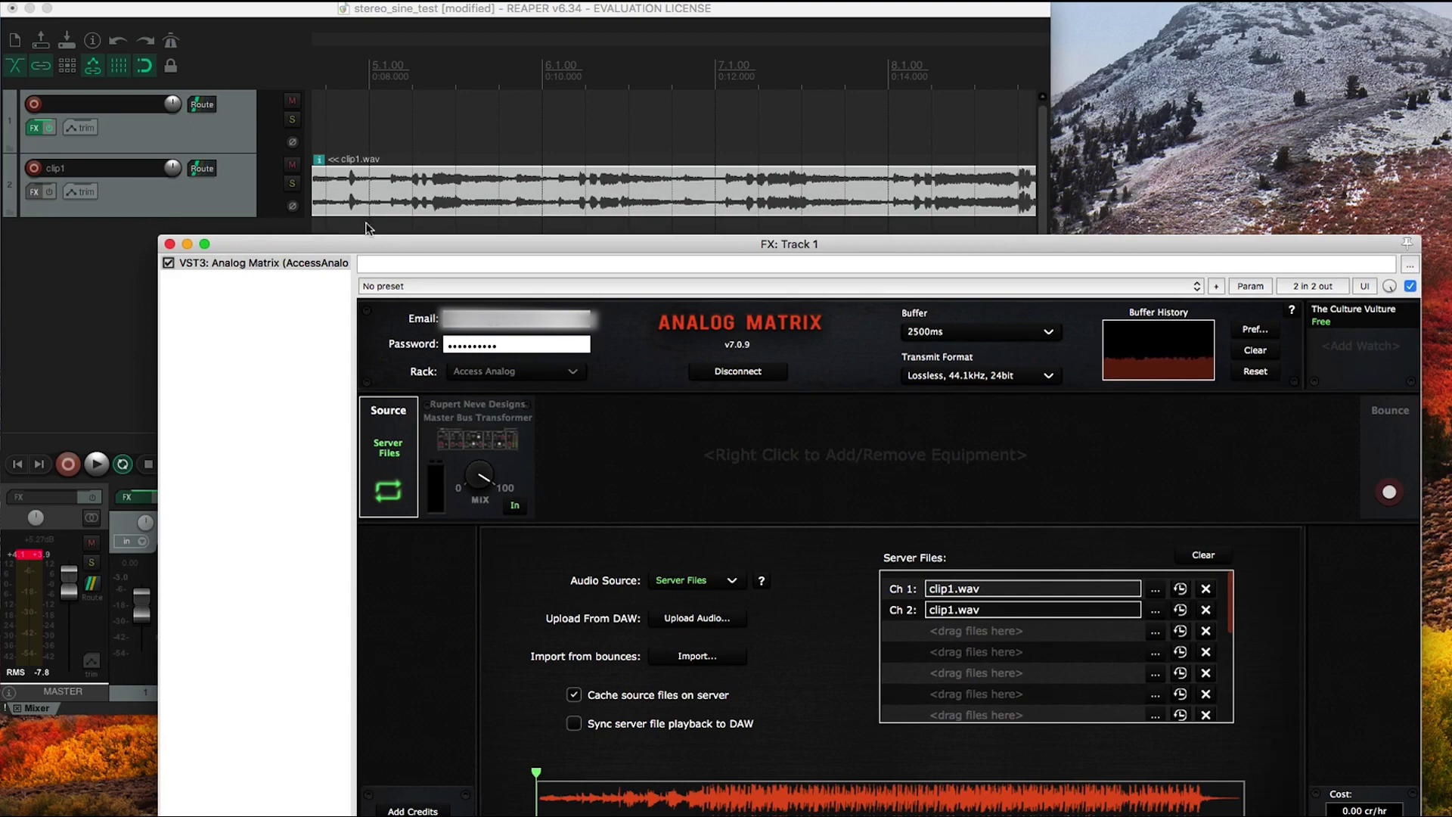
left_click_drag(355, 247, 345, 226)
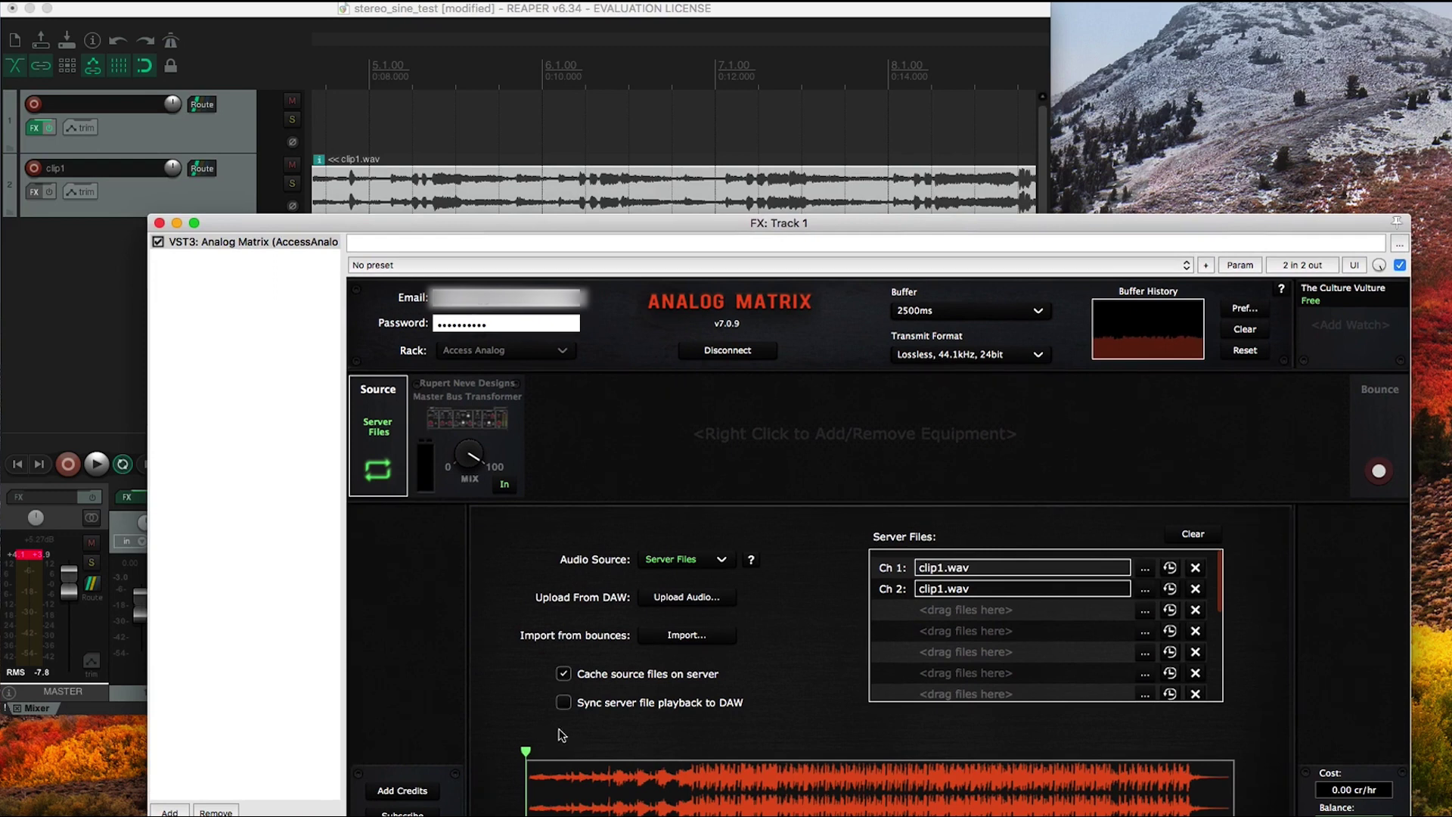
Enable 'Sync server file playback to DAW' in Analog Matrix and reposition its window.
left_click(564, 704)
left_click_drag(299, 219, 297, 250)
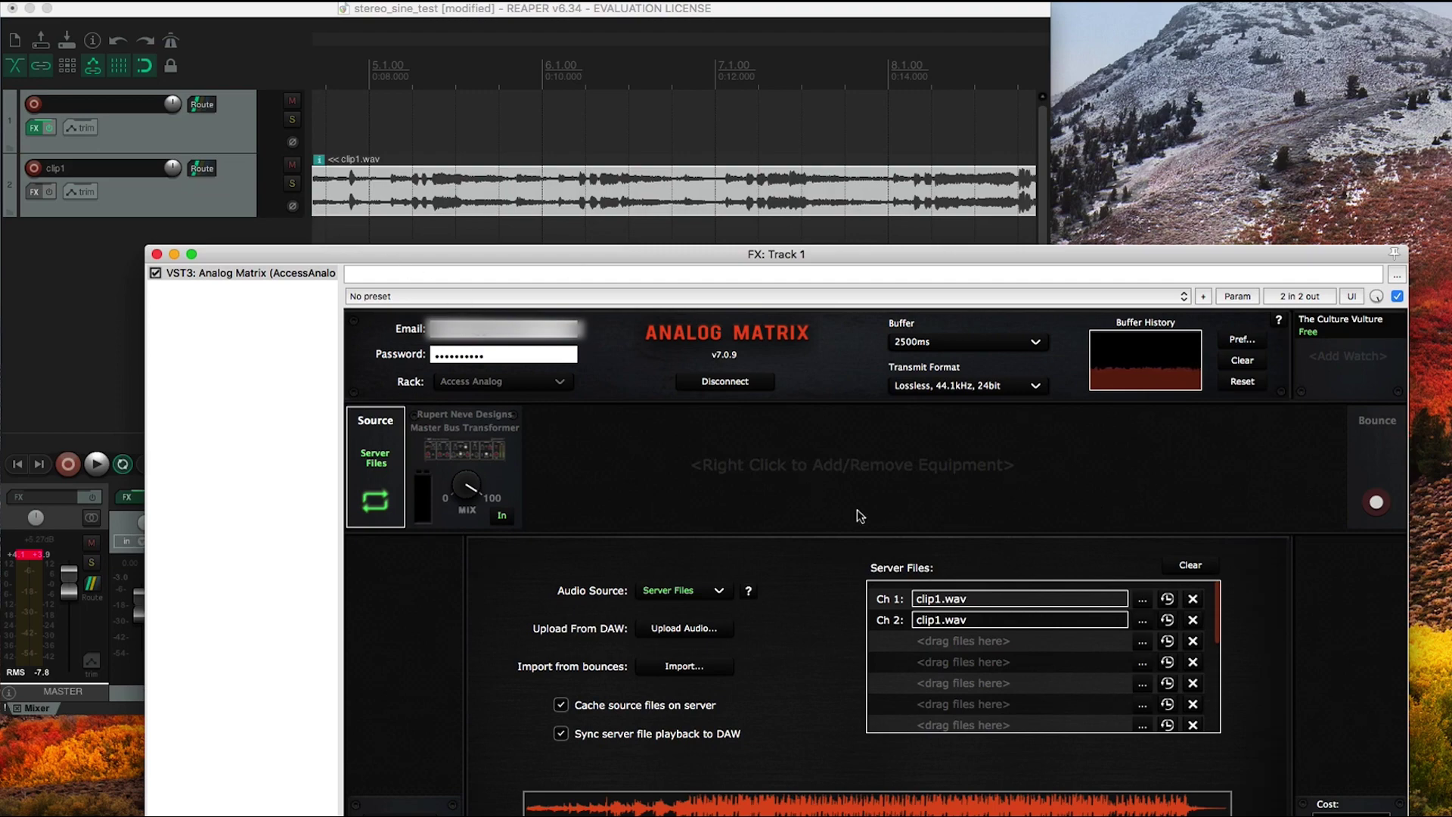
mouse_move(365, 255)
left_mouse_down()
mouse_move(363, 238)
mouse_move(388, 256)
left_mouse_up()
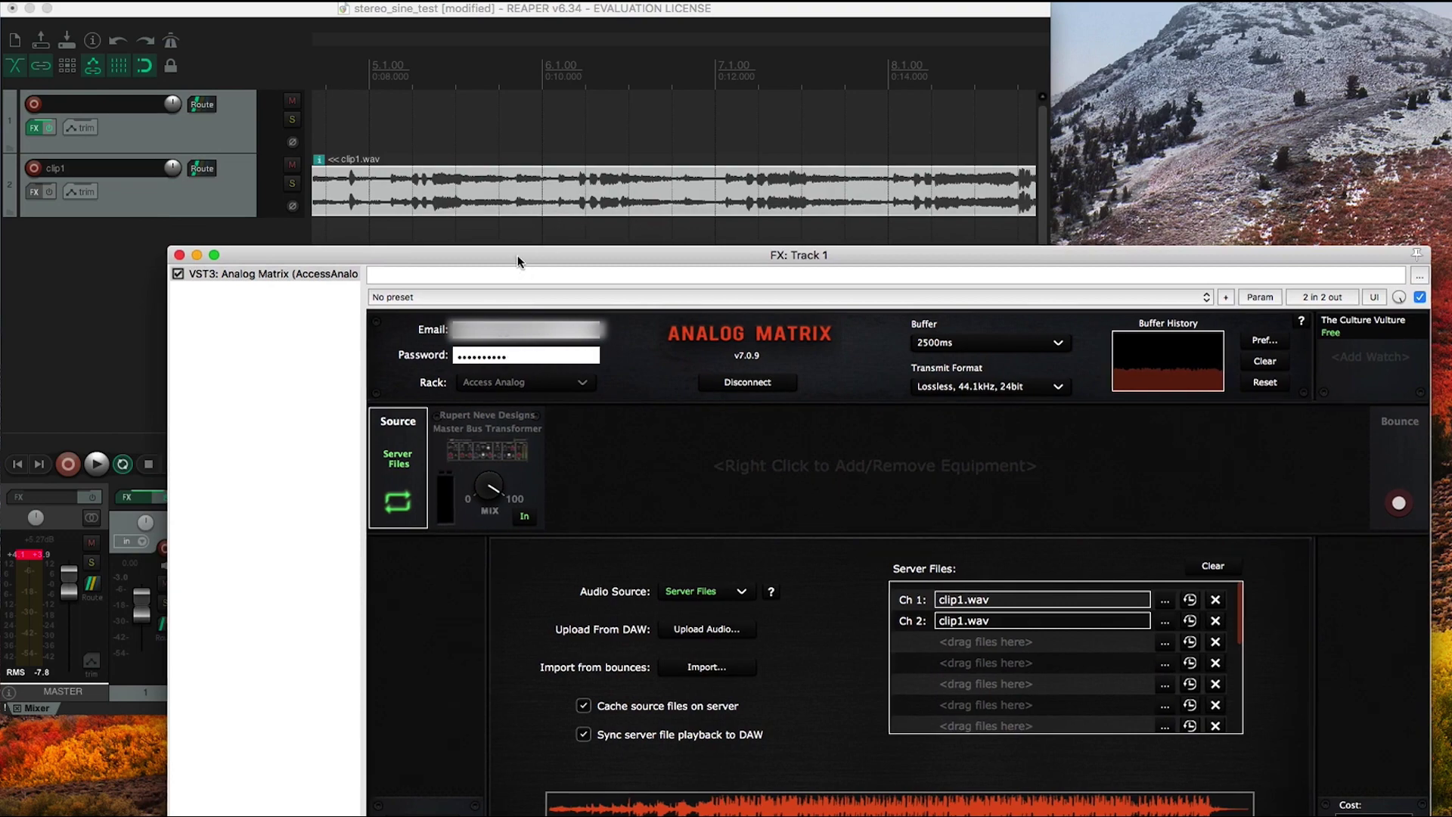
left_click_drag(519, 256, 494, 189)
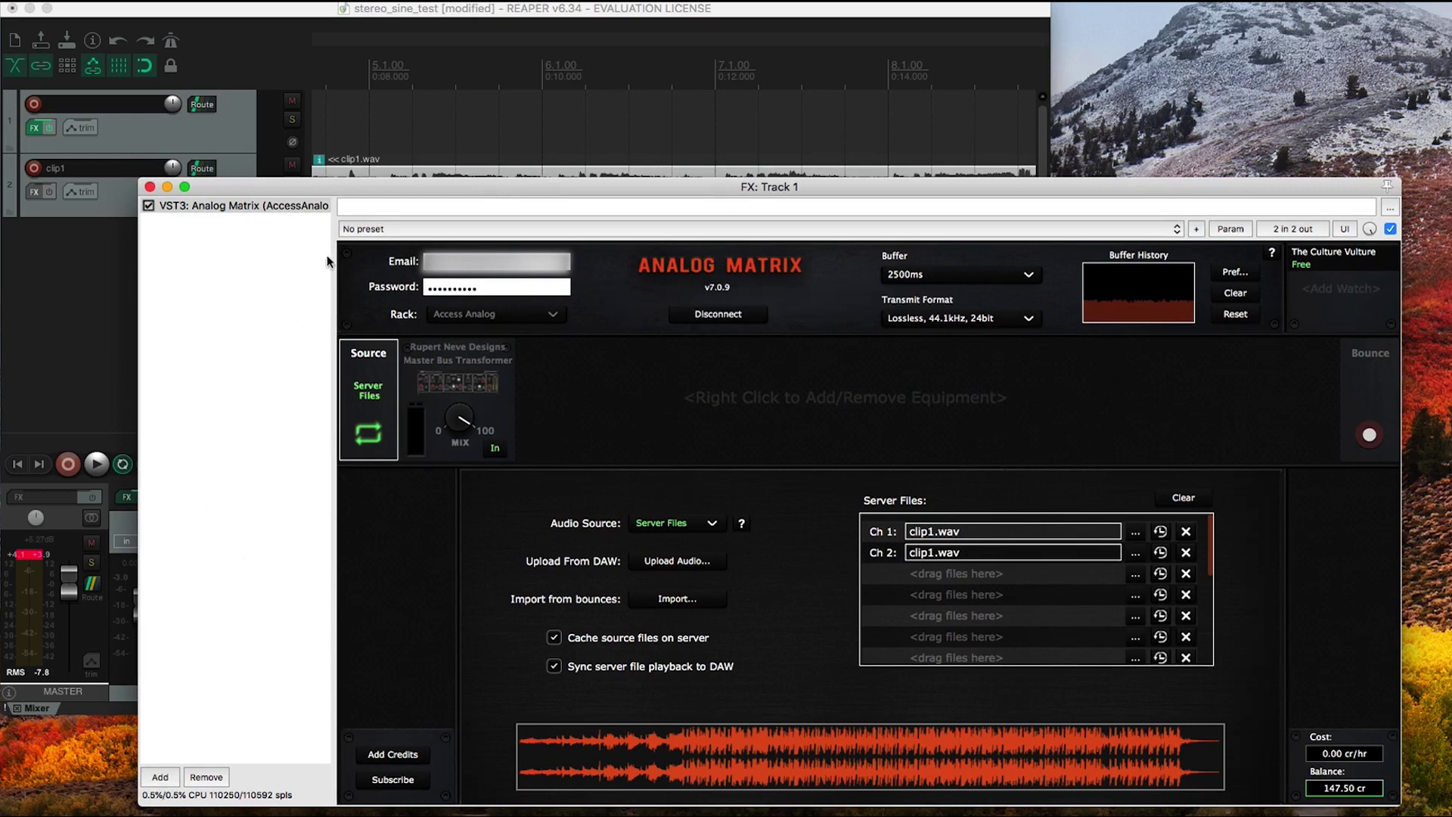
left_click_drag(373, 189, 411, 191)
Play the synced project with the master fader pushed toward +12.0 dB, then stop.
left_click(96, 463)
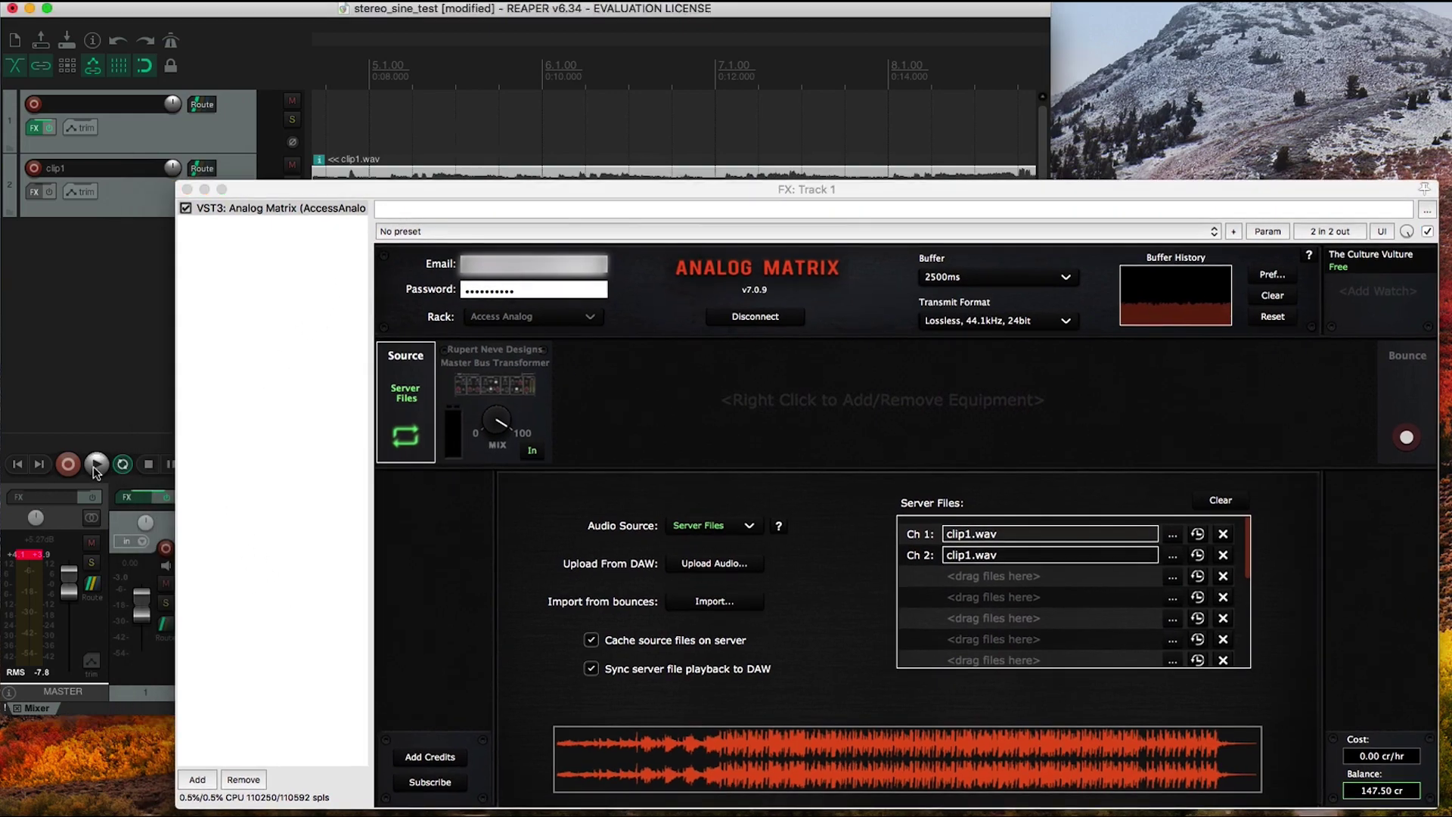
mouse_move(68, 588)
left_mouse_down()
mouse_move(71, 567)
mouse_move(74, 581)
left_mouse_up()
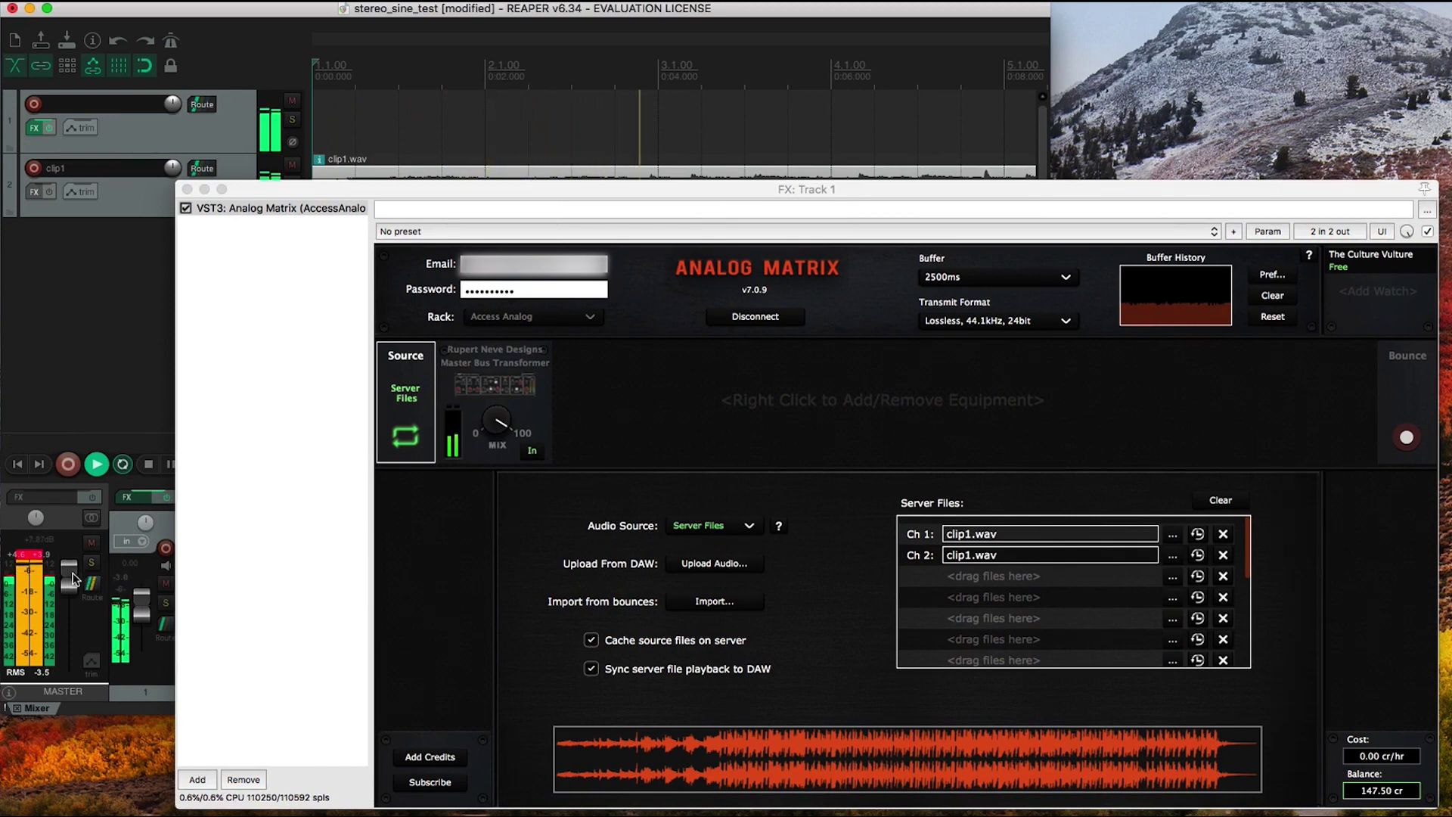
left_click(146, 471)
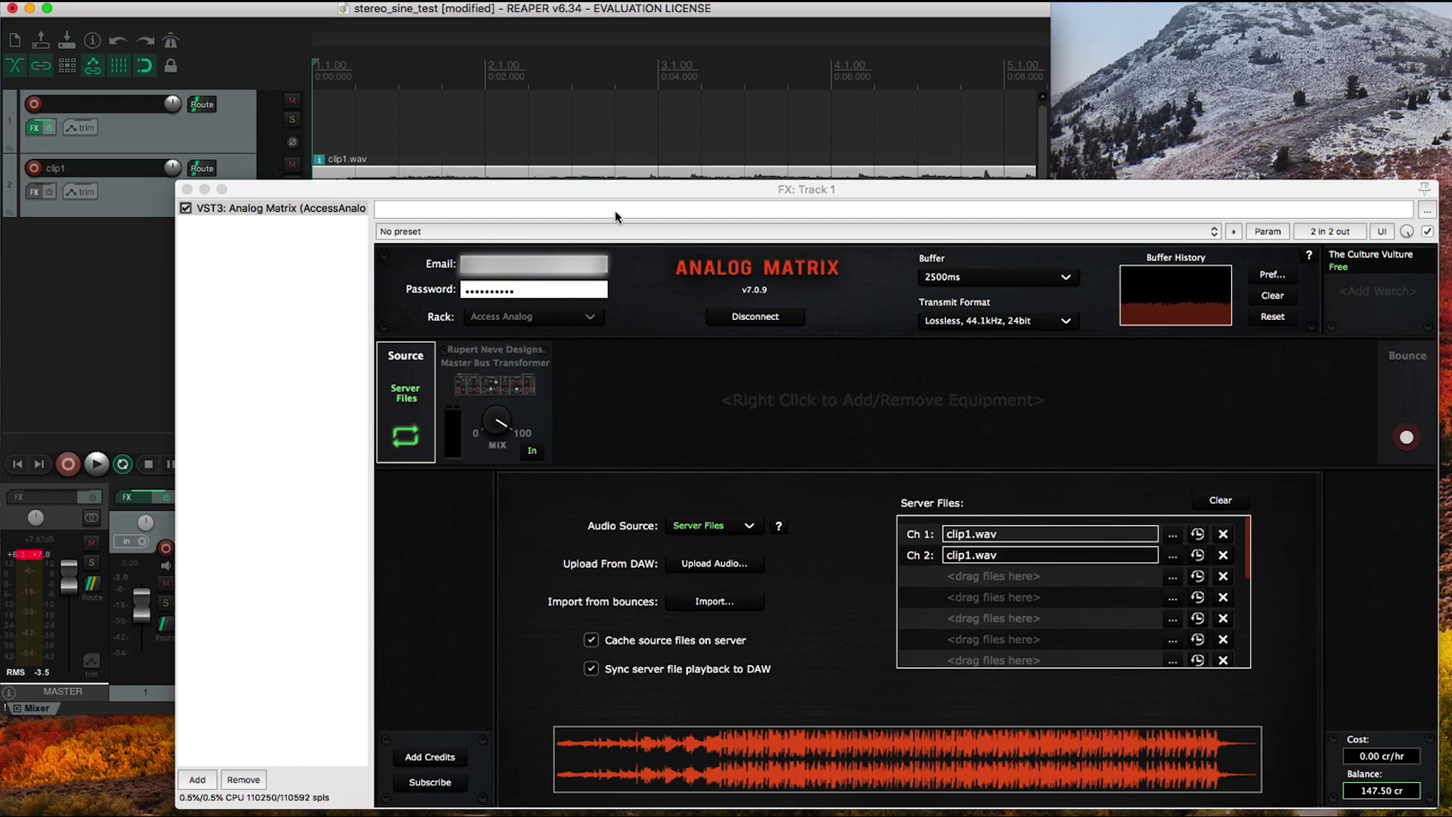
left_click_drag(614, 197, 565, 216)
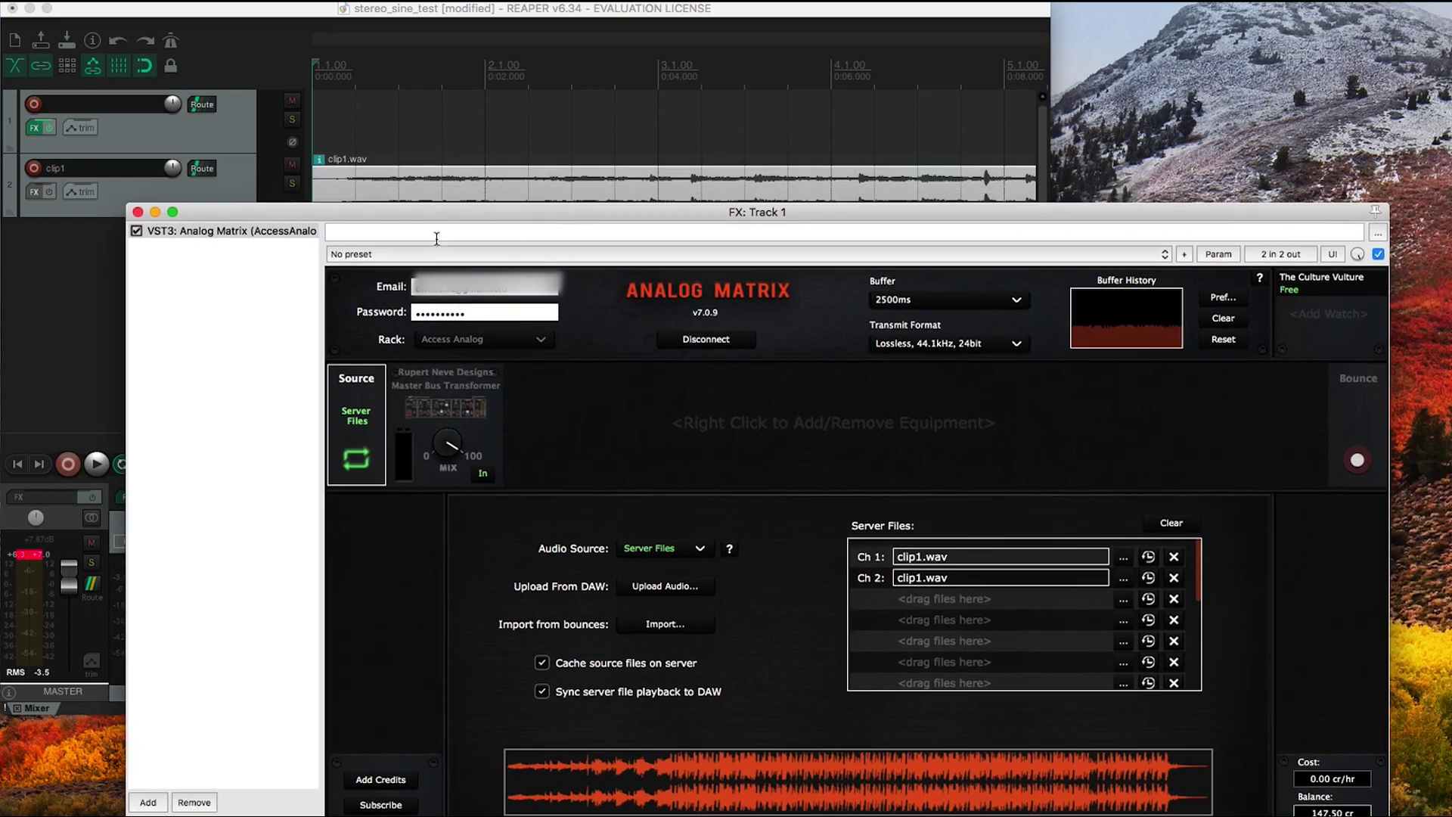
left_click_drag(444, 215, 424, 177)
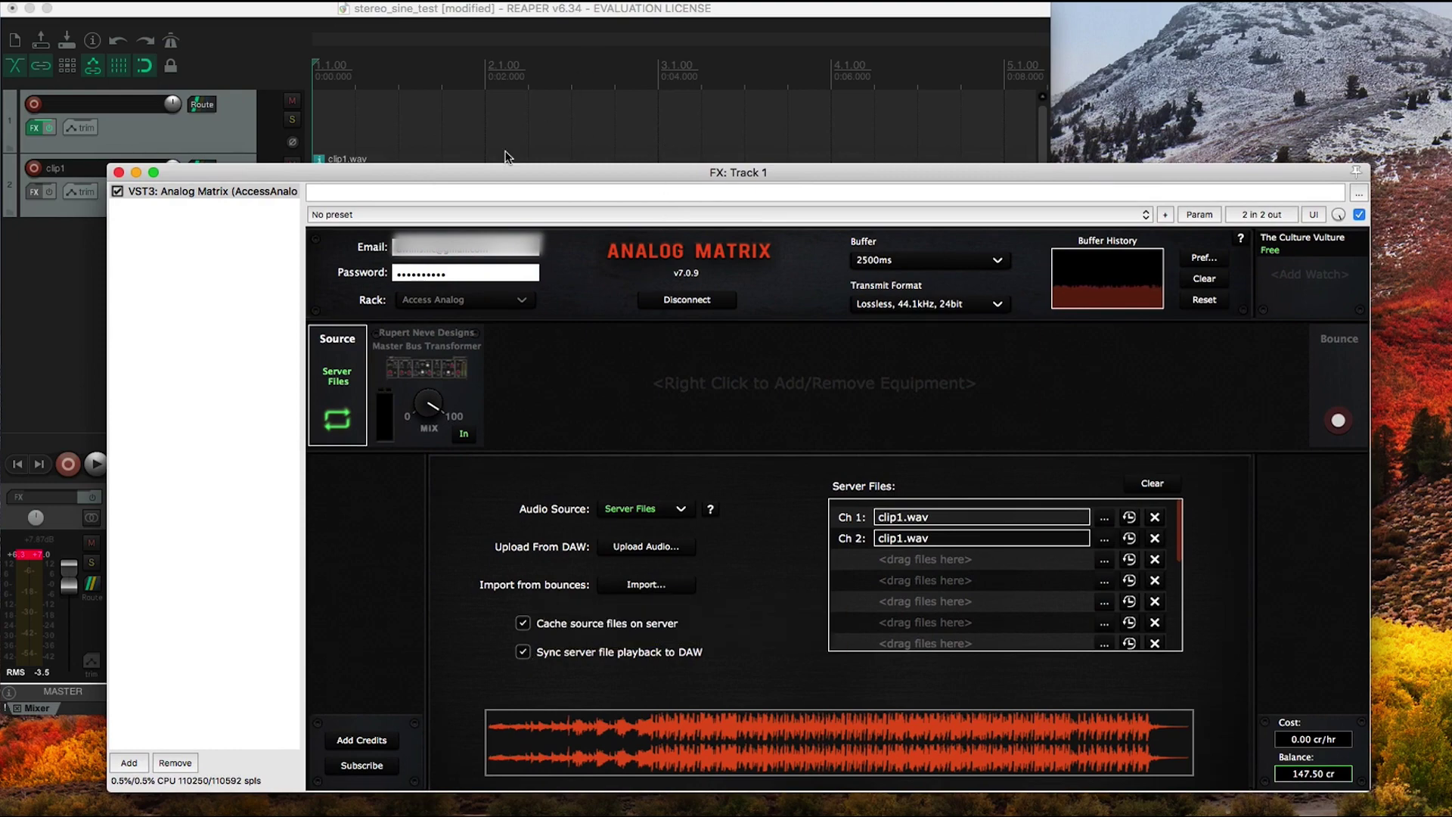
left_click_drag(488, 180, 581, 253)
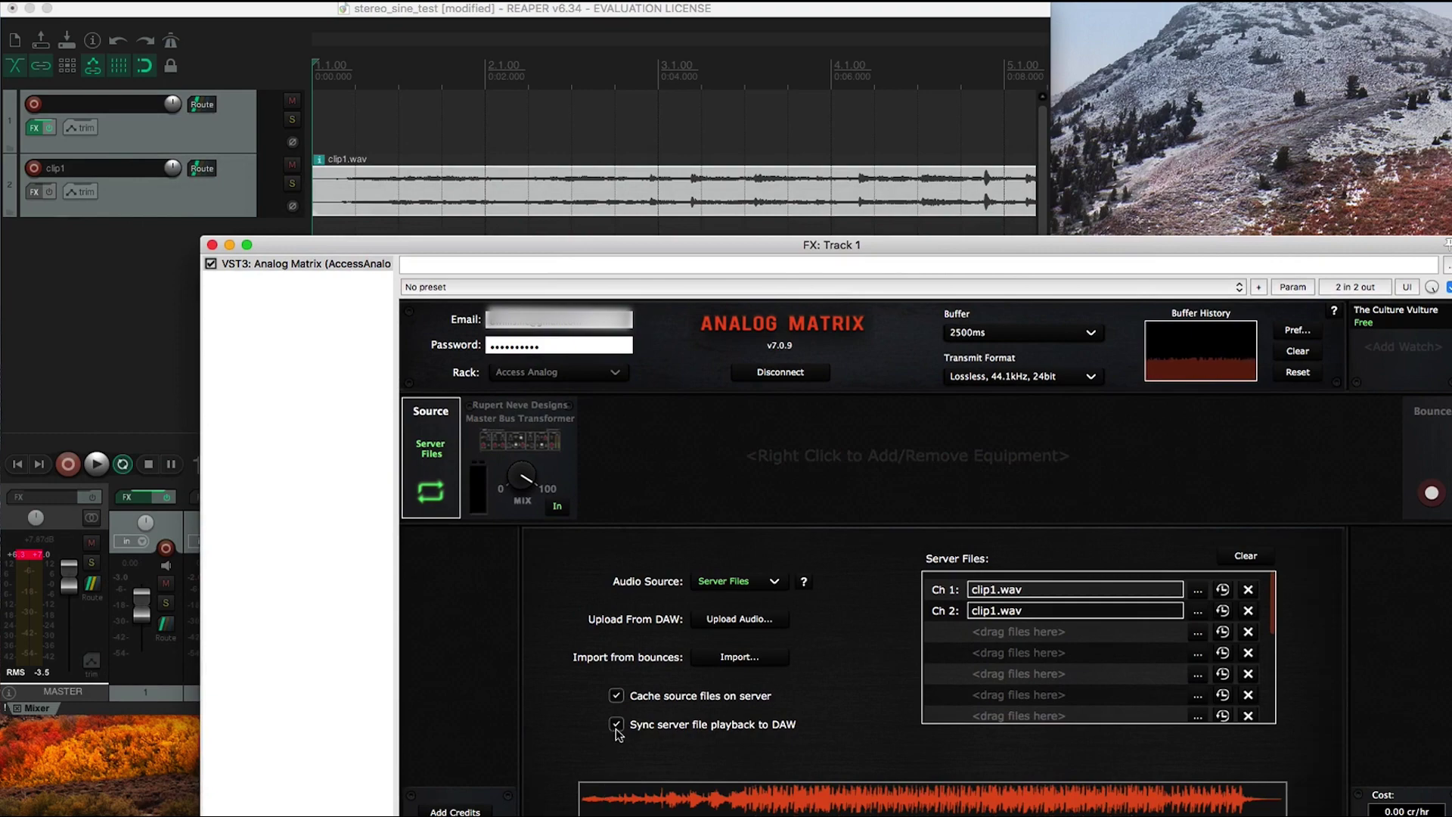
left_click_drag(688, 245, 657, 209)
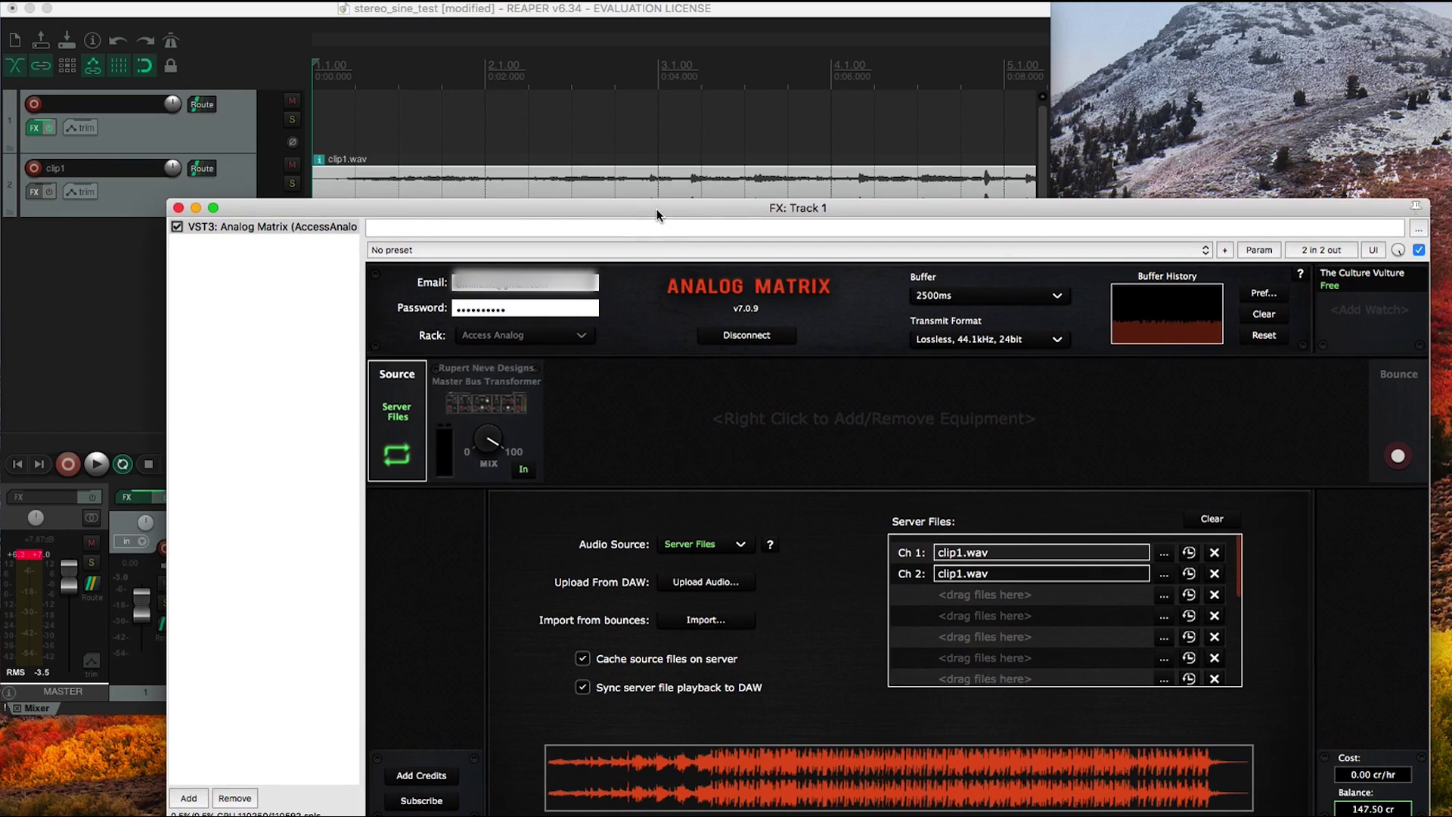